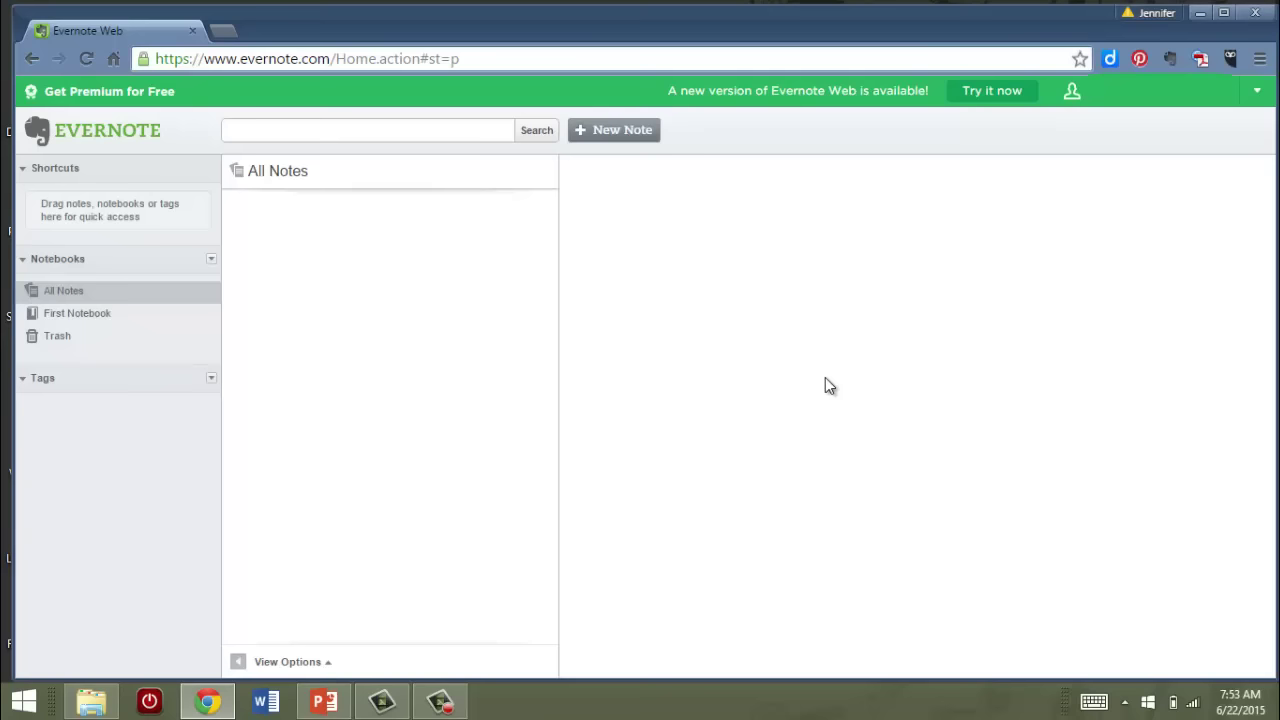
# Create a new note titled "Ideas for Future Lessons"
pyautogui.click(983, 101)
pyautogui.click(620, 133)
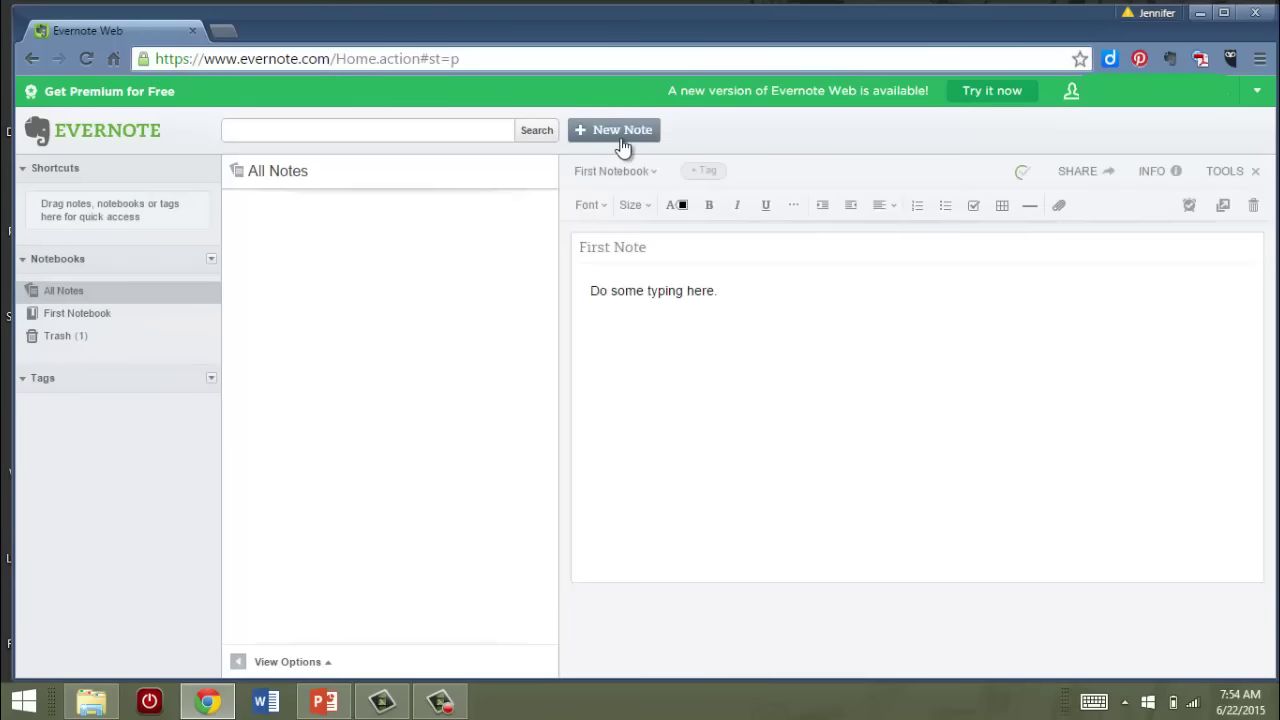
pyautogui.click(594, 251)
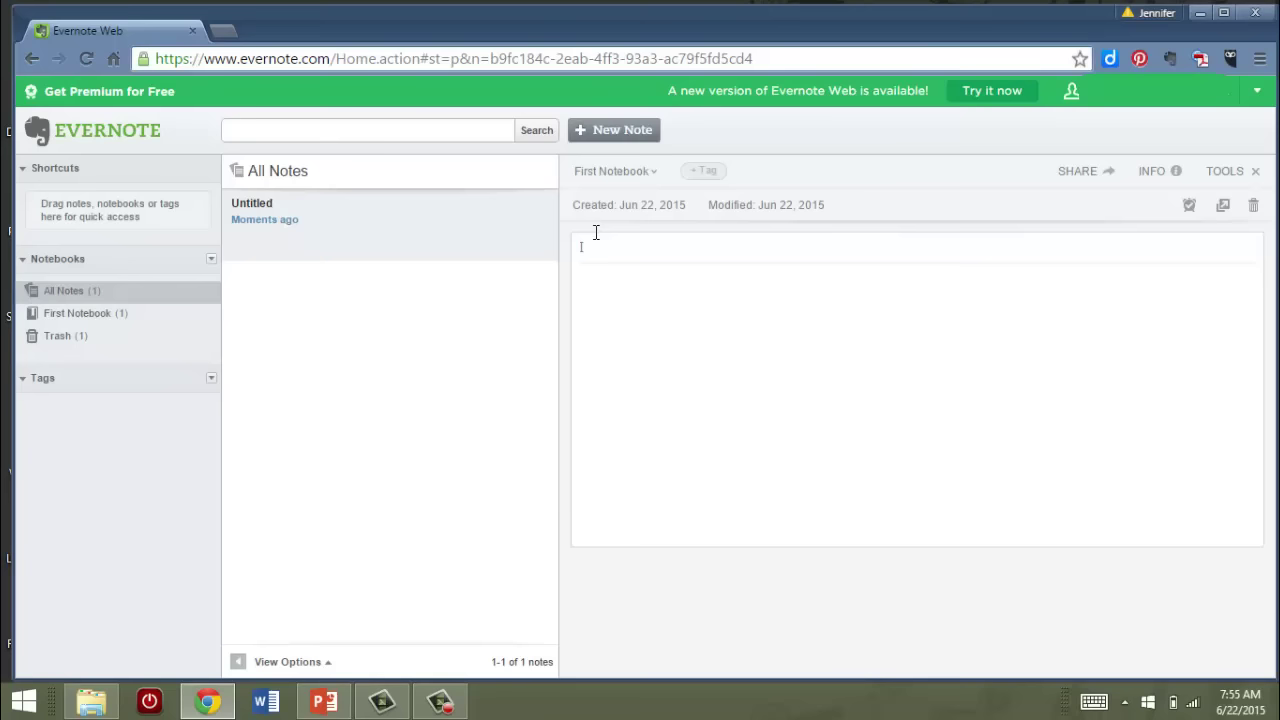
pyautogui.write('Ideas for Future Lessons')
# Enter two lines reading "Idea" in the note body and format them as a bulleted list
pyautogui.click(594, 300)
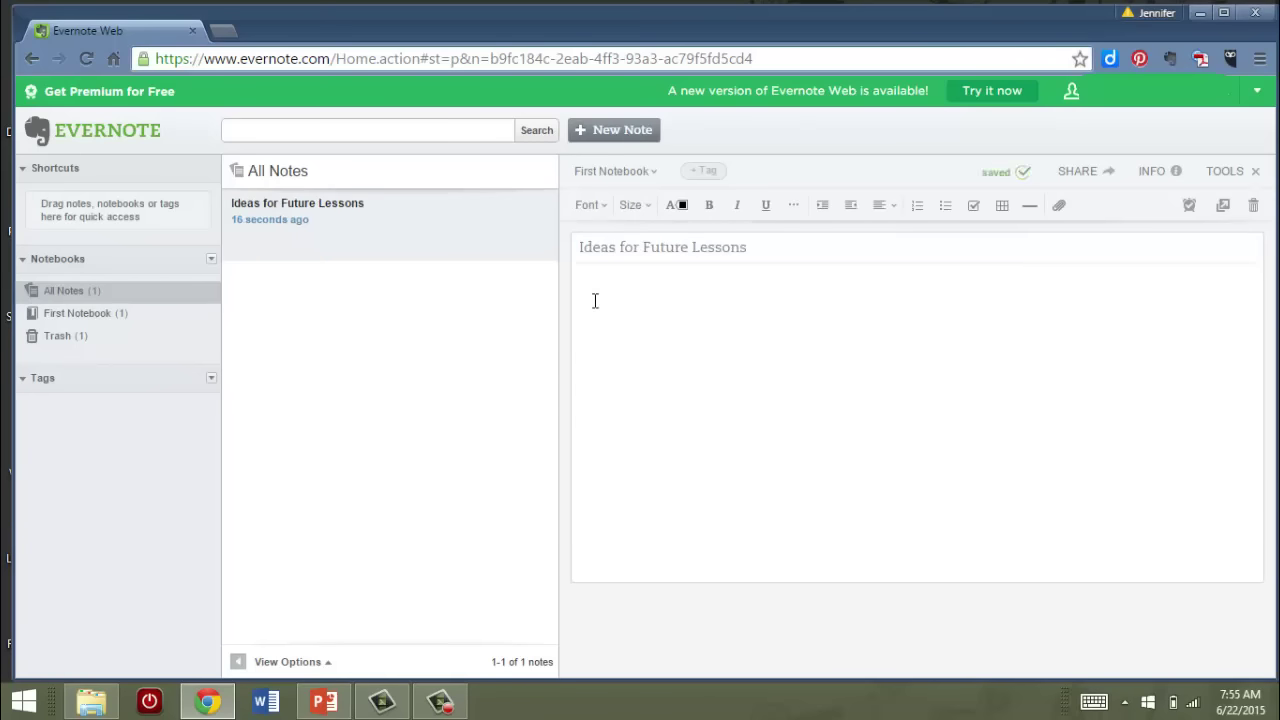
pyautogui.write('Idea Idea')
pyautogui.moveTo(622, 310); pyautogui.dragTo(585, 294)
pyautogui.click(945, 205)
# Make the first "Idea" bullet bold
pyautogui.doubleClick(627, 290)
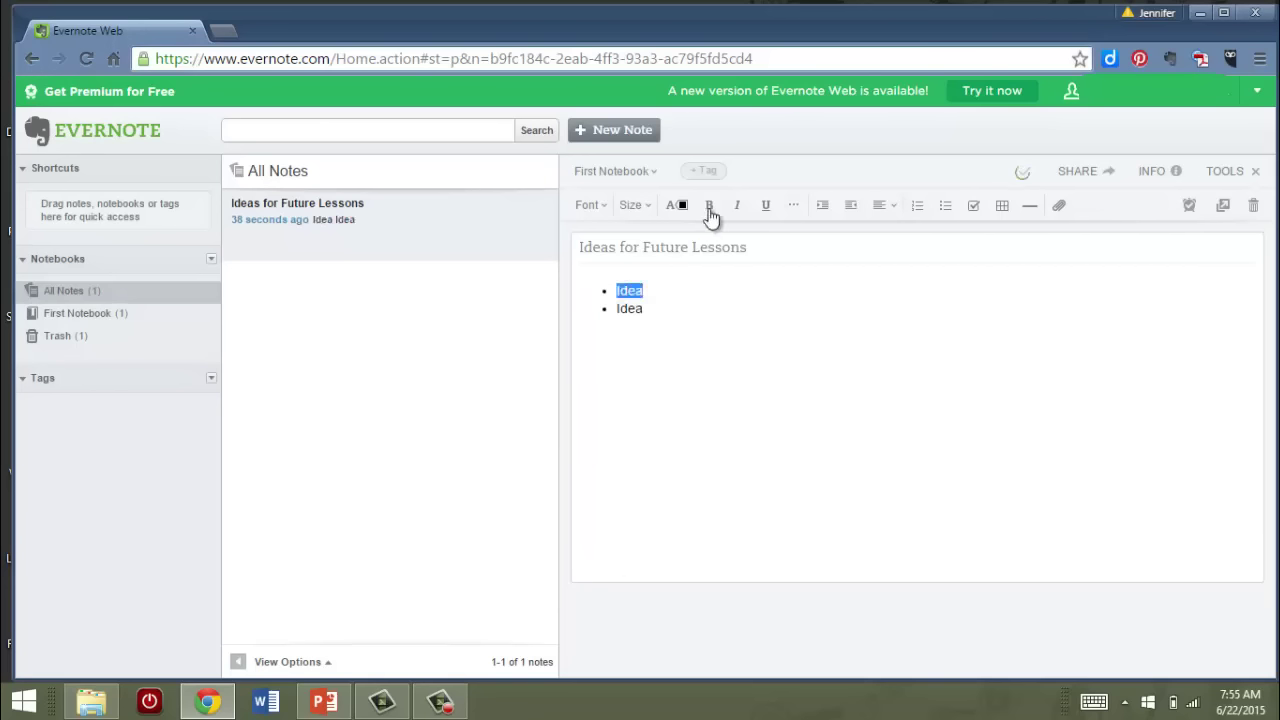
pyautogui.click(709, 210)
pyautogui.click(708, 334)
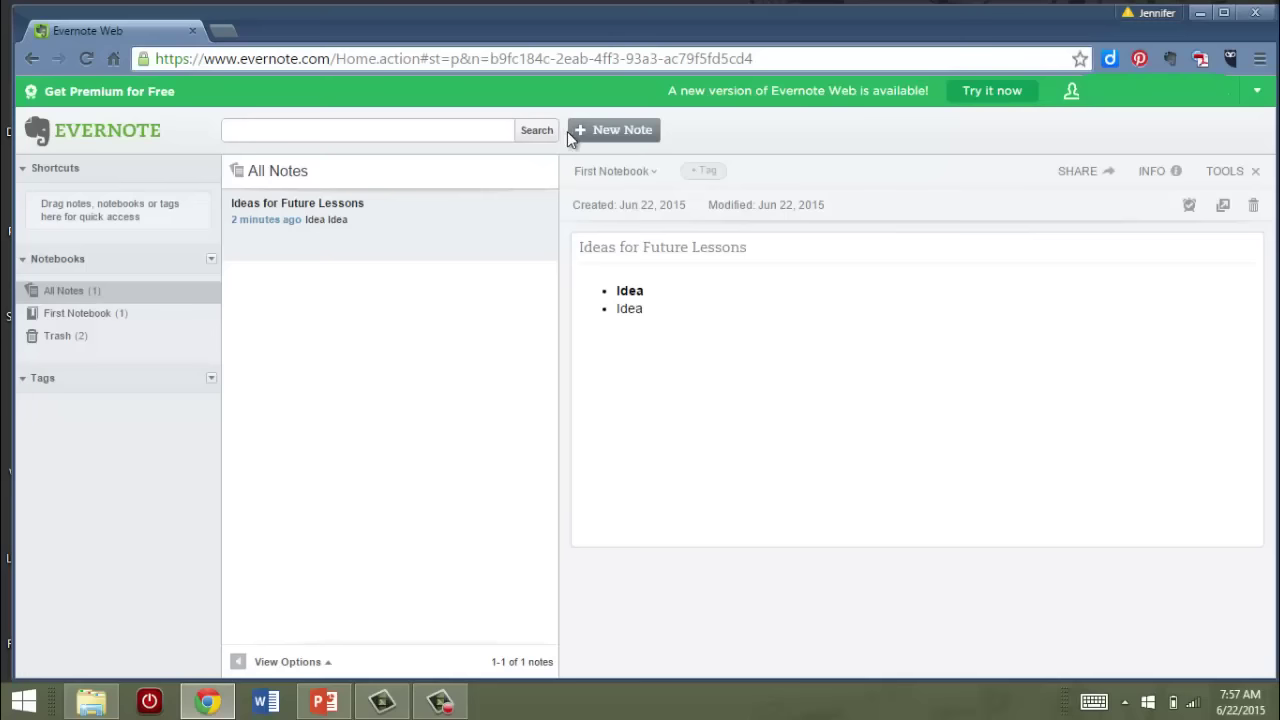
# Create a new note titled "Practice Schedule"
pyautogui.click(598, 132)
pyautogui.click(622, 241)
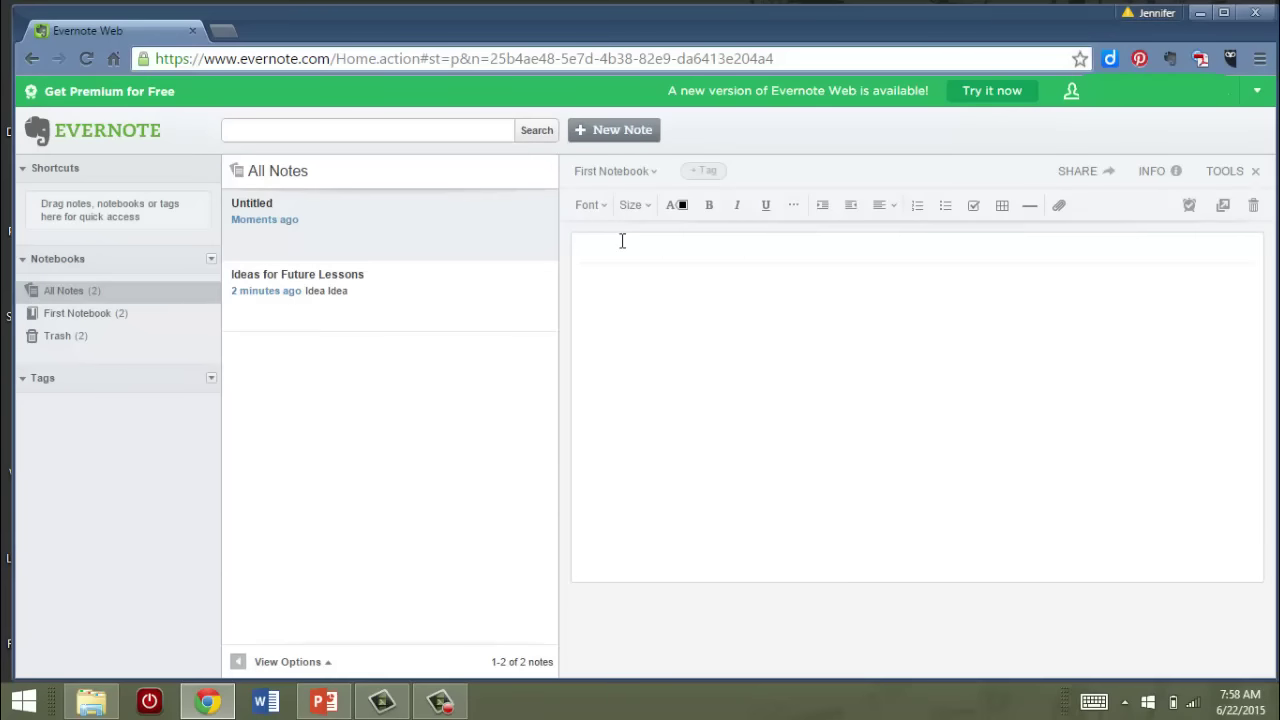
pyautogui.write('Practice Schedule')
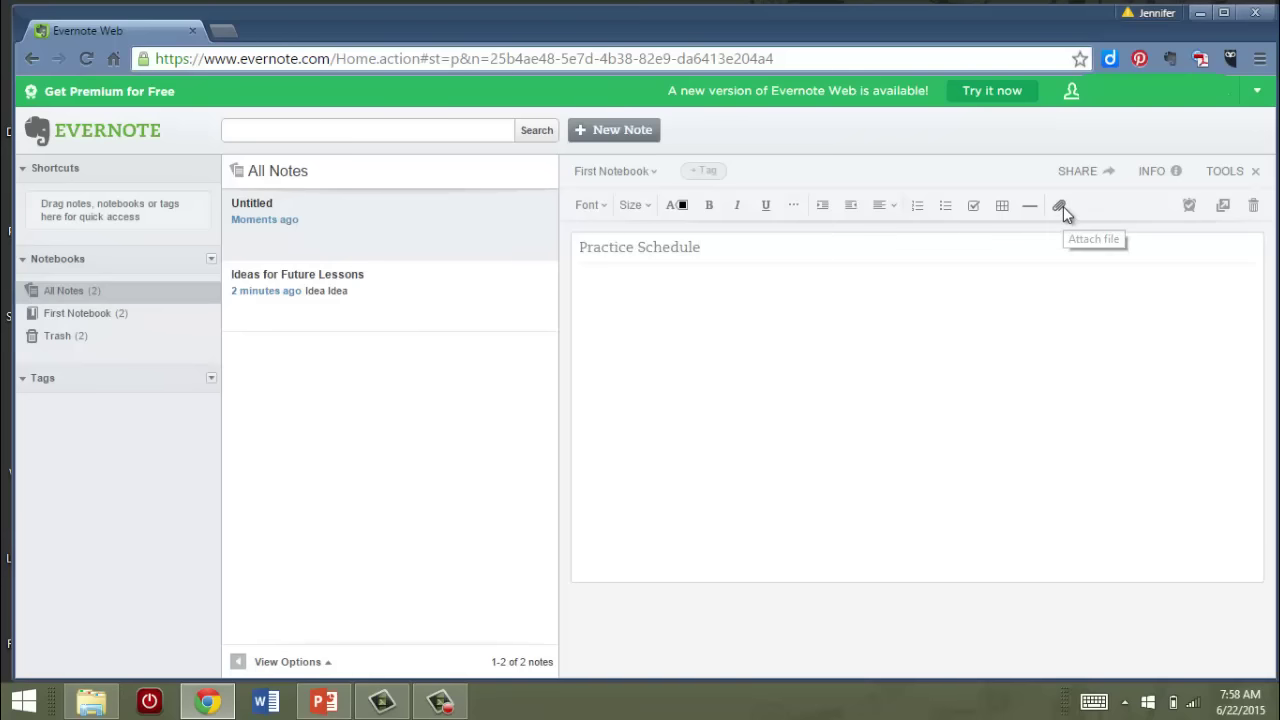
# Attach the Practice Schedule Word document to the note and download the attachment from it
pyautogui.click(1060, 207)
pyautogui.click(503, 389)
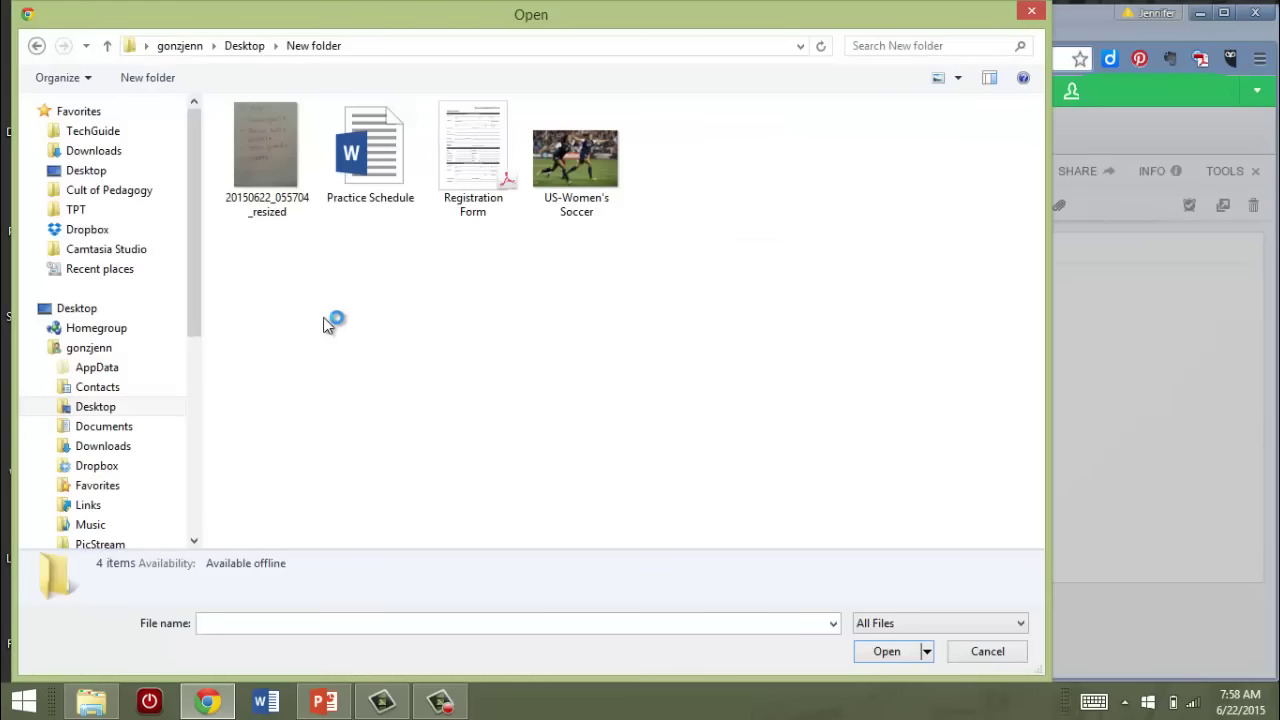
pyautogui.doubleClick(360, 164)
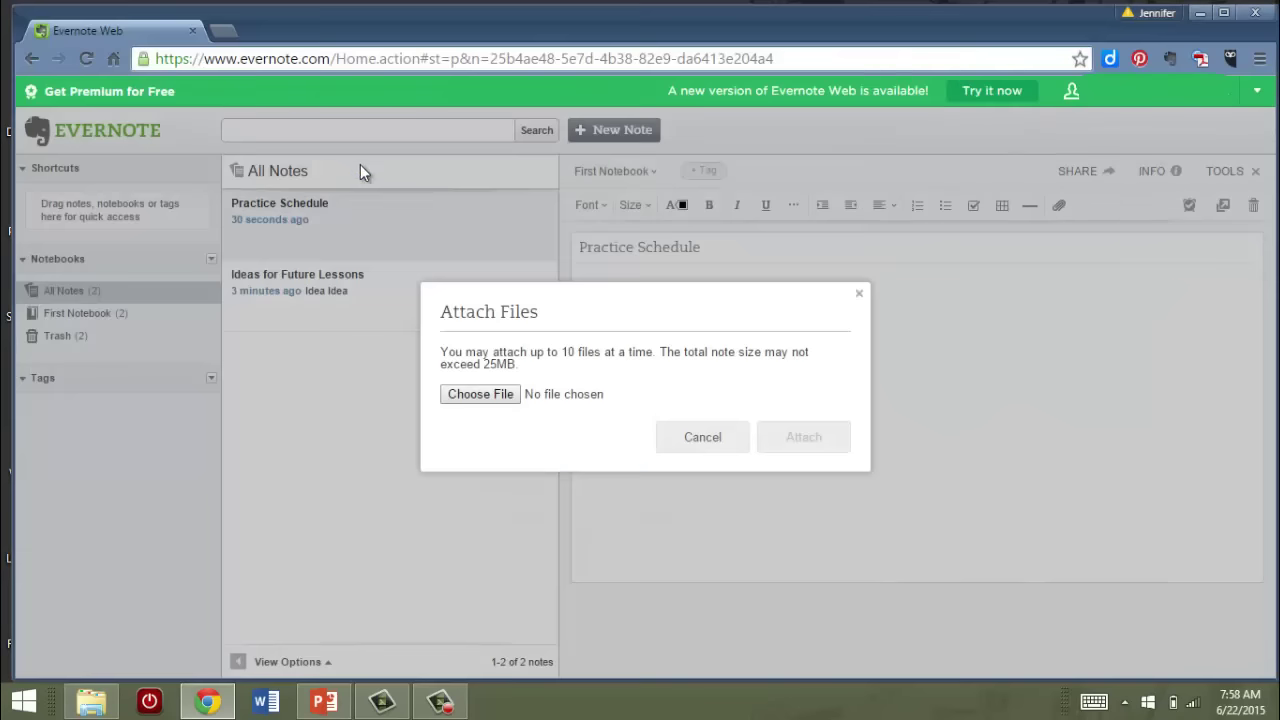
pyautogui.click(787, 476)
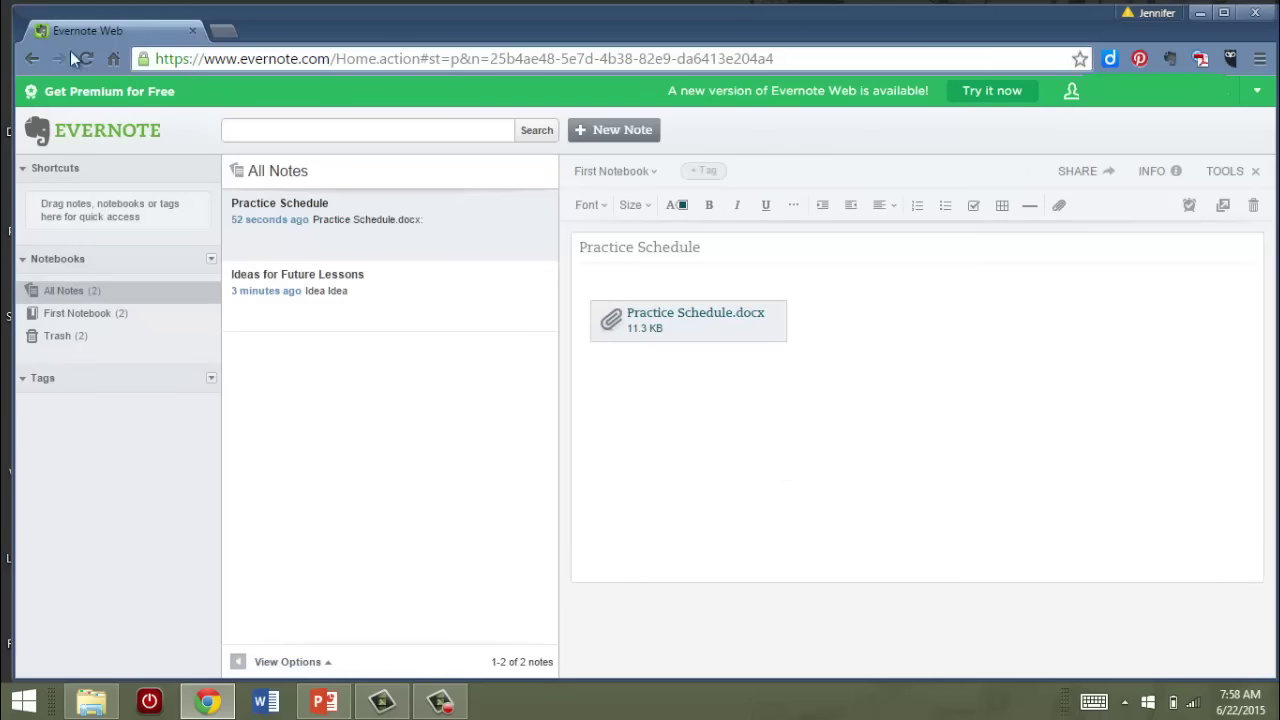
pyautogui.click(685, 312)
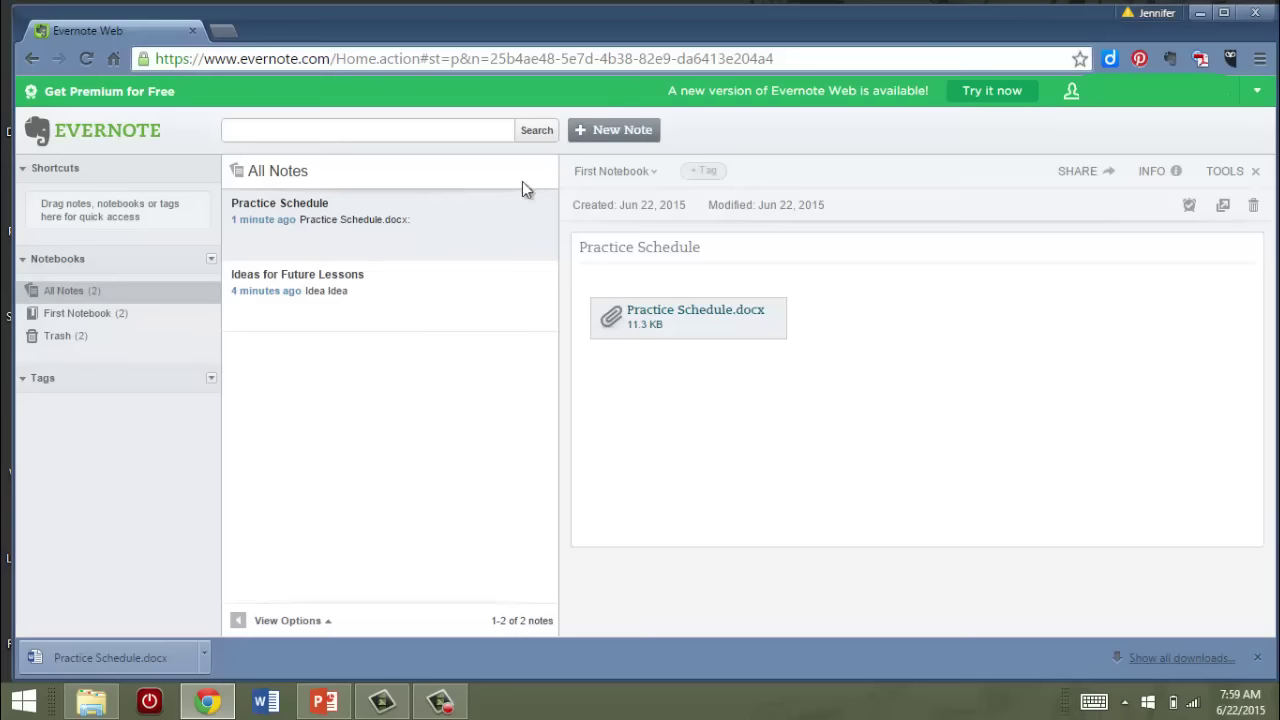
# Create a new note titled "Women's Soccer Photo"
pyautogui.click(603, 133)
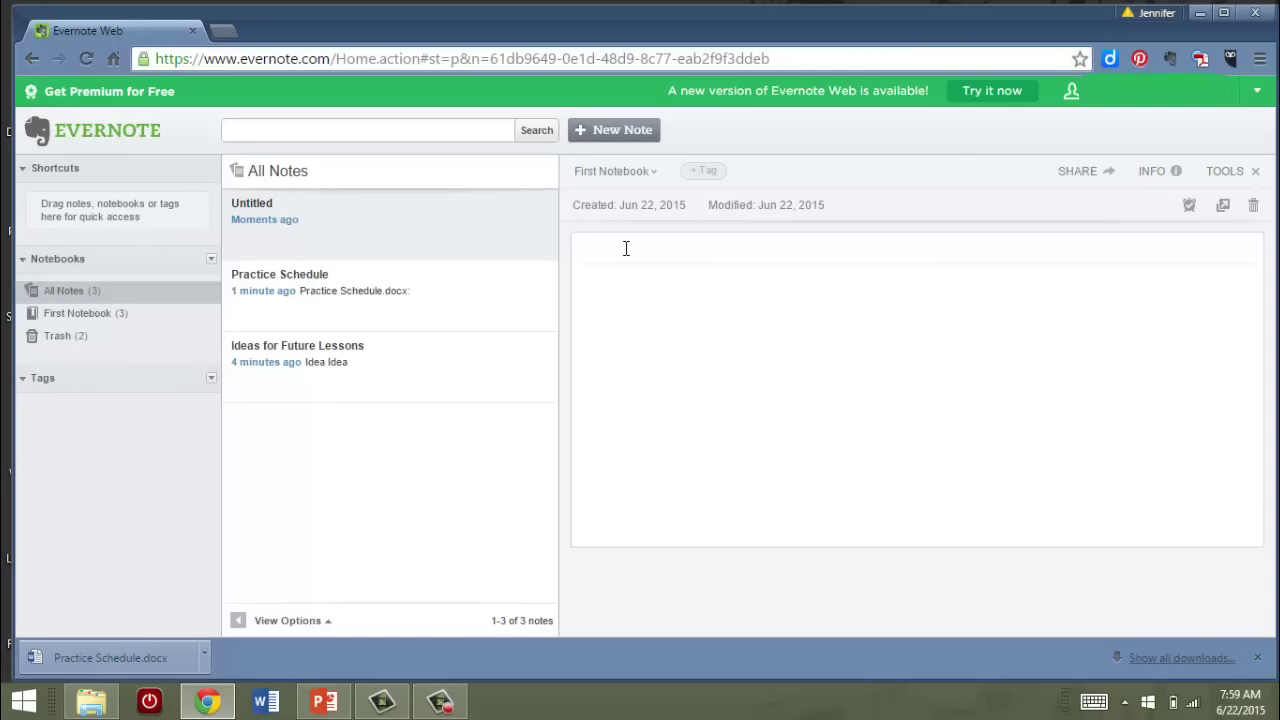
pyautogui.write("Women's Soccer Photo")
pyautogui.click(705, 324)
# Attach the US-Women's Soccer image to the Women's Soccer Photo note
pyautogui.click(1061, 207)
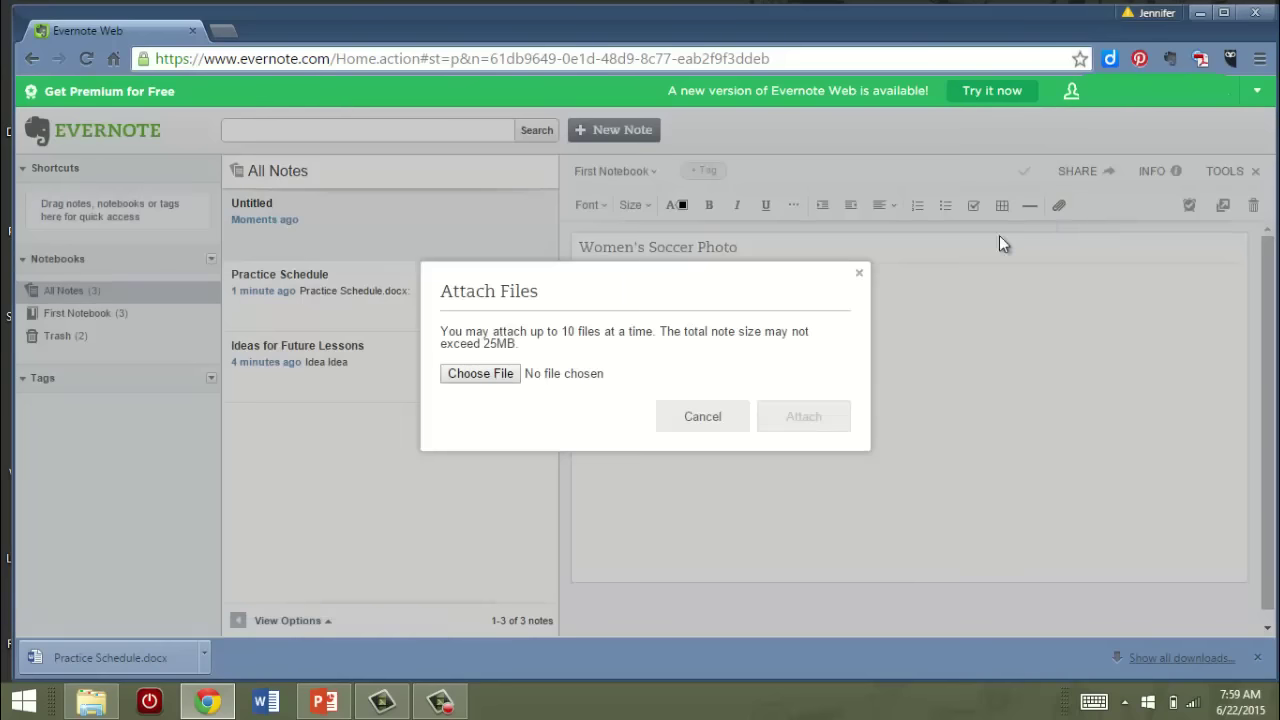
pyautogui.click(480, 373)
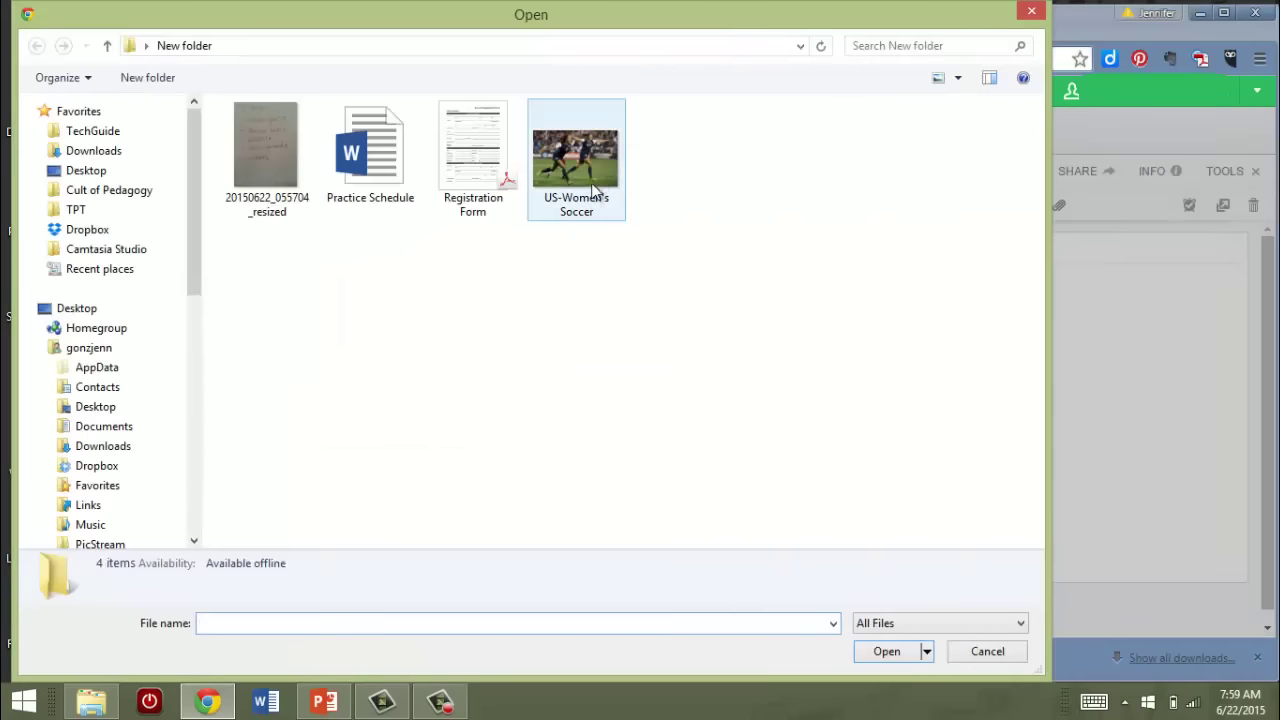
pyautogui.click(595, 173)
pyautogui.doubleClick(595, 173)
pyautogui.click(776, 440)
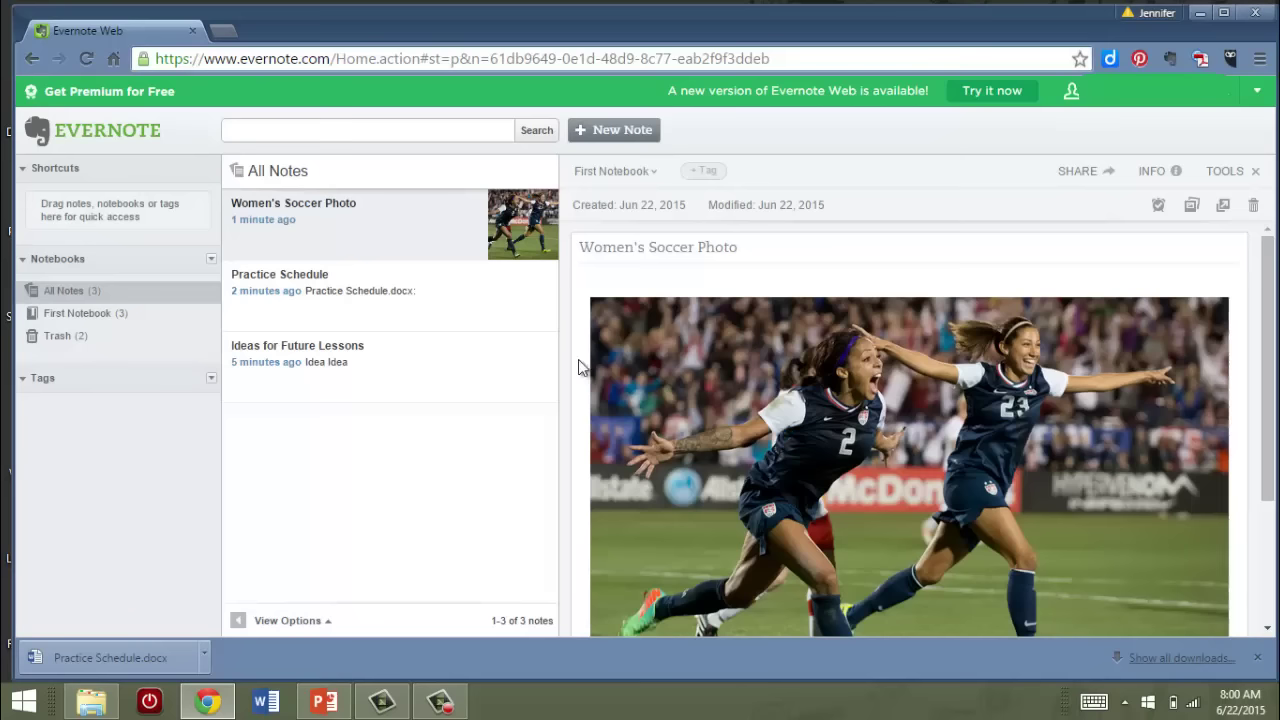
# Create a new note titled "Registration Form"
pyautogui.click(603, 133)
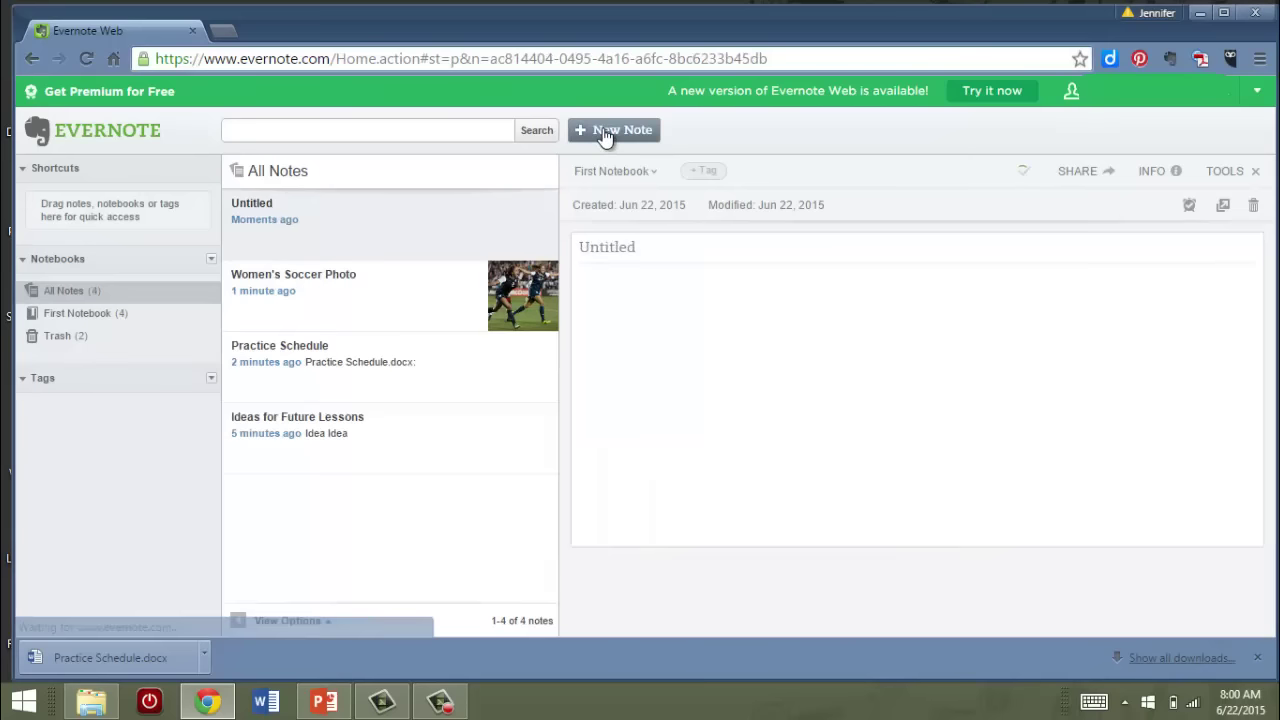
pyautogui.click(607, 249)
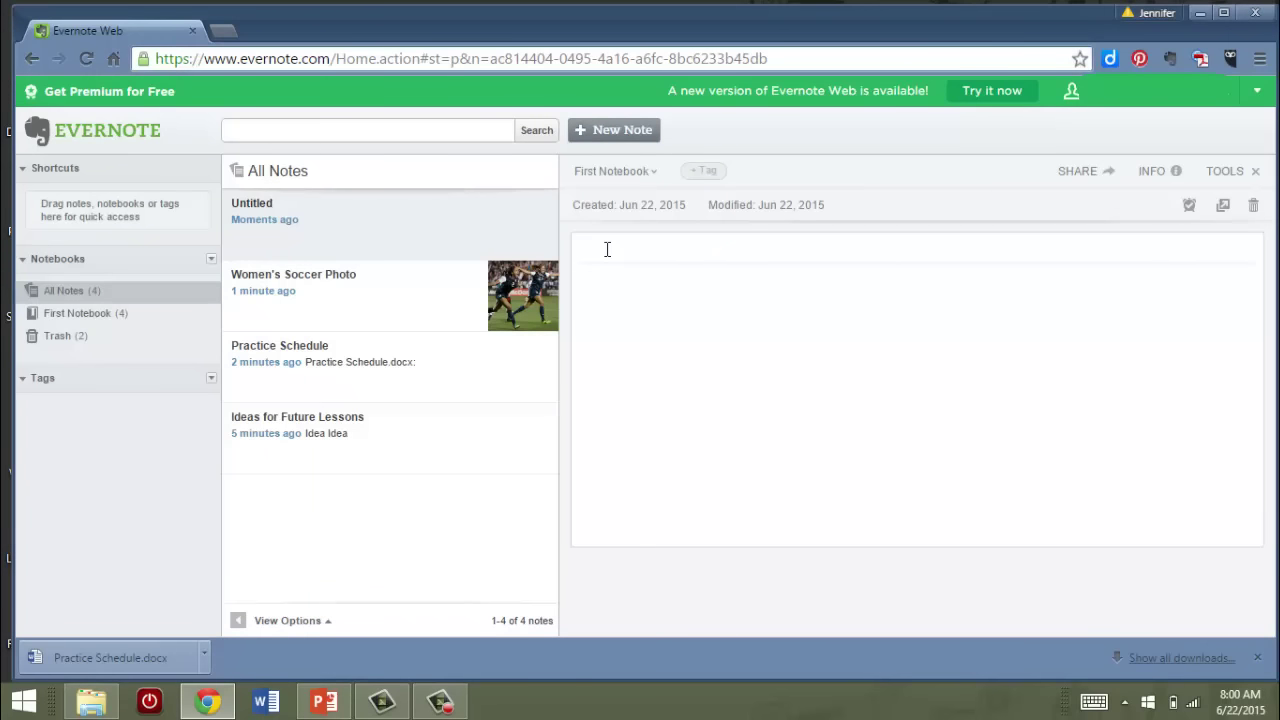
pyautogui.write('Registration Form')
pyautogui.press('Return')
# Attach Registration Form.pdf to the Registration Form note
pyautogui.click(1057, 208)
pyautogui.click(491, 368)
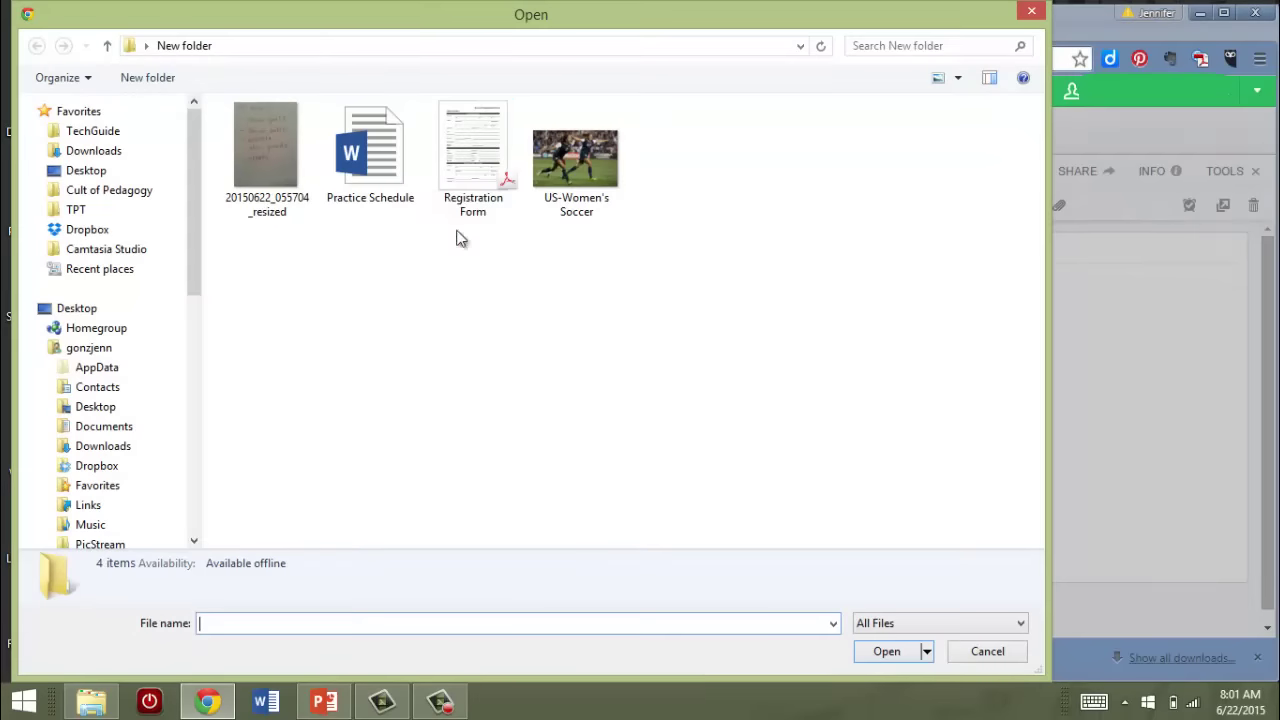
pyautogui.doubleClick(460, 188)
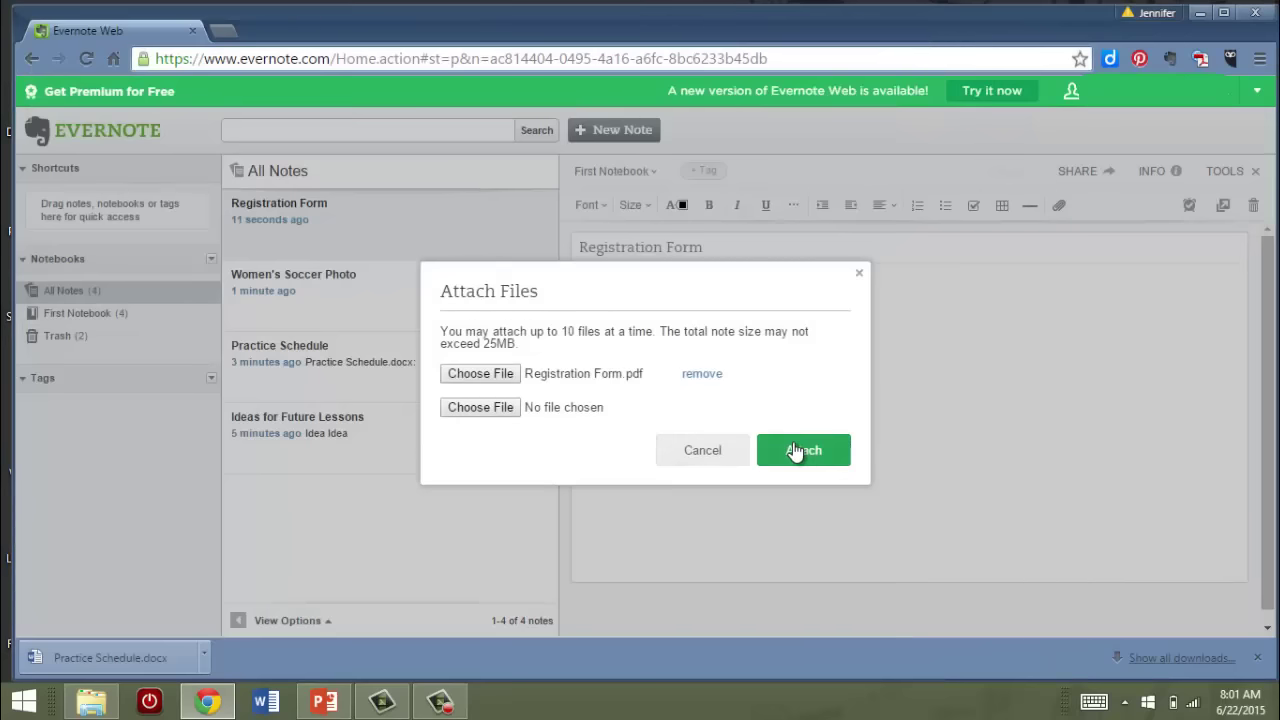
pyautogui.click(795, 452)
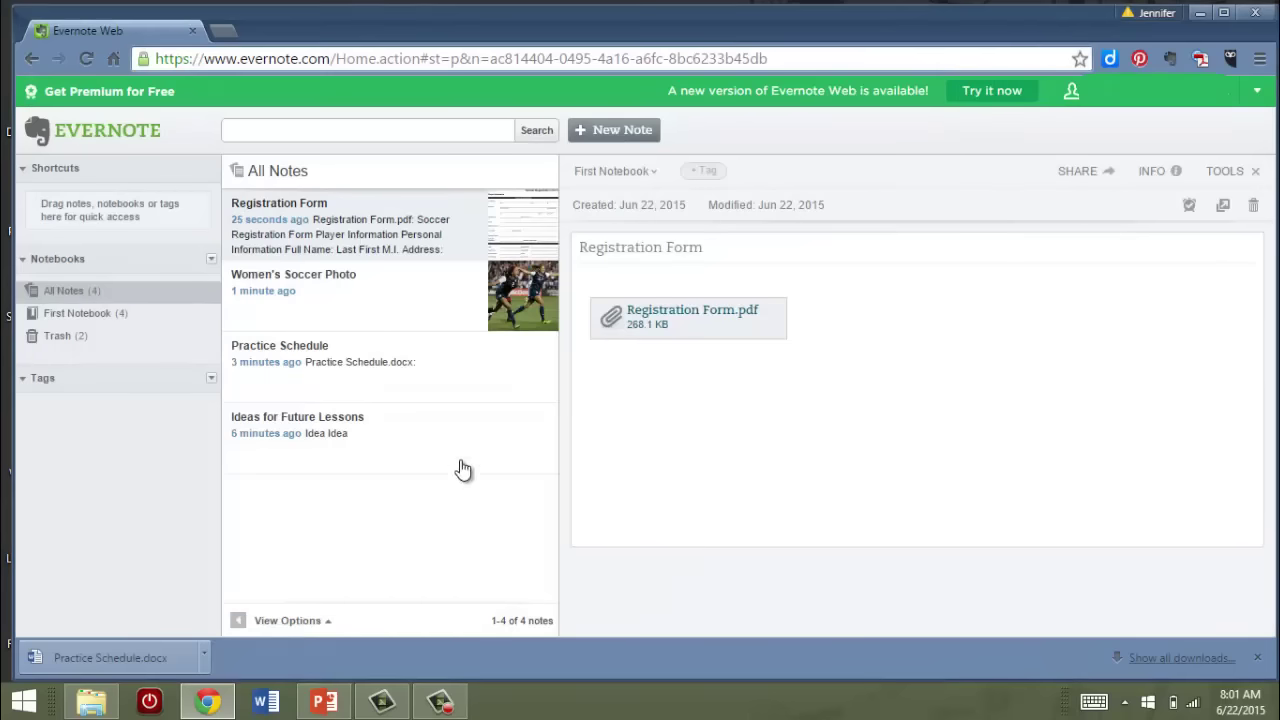
# Create a new note titled "Shopping List" and attach the image 20150622_055704_resized to it
pyautogui.click(627, 142)
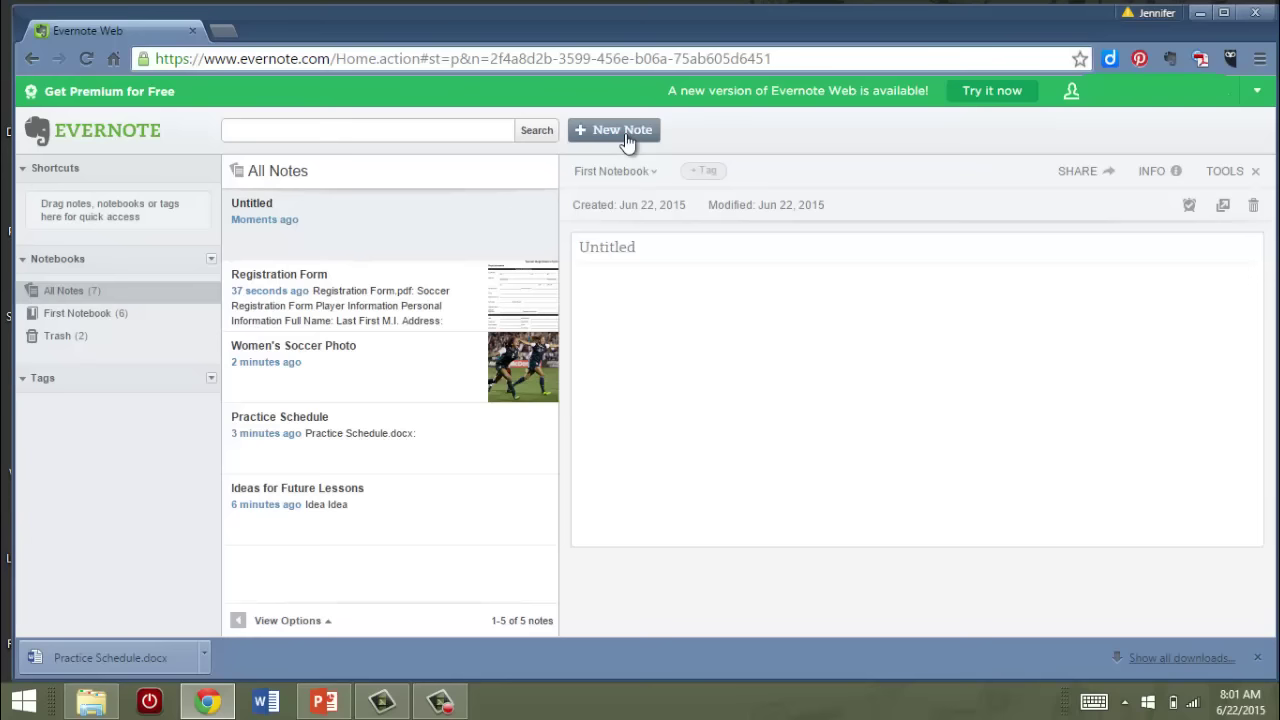
pyautogui.write('Shopping List')
pyautogui.click(1059, 205)
pyautogui.click(478, 373)
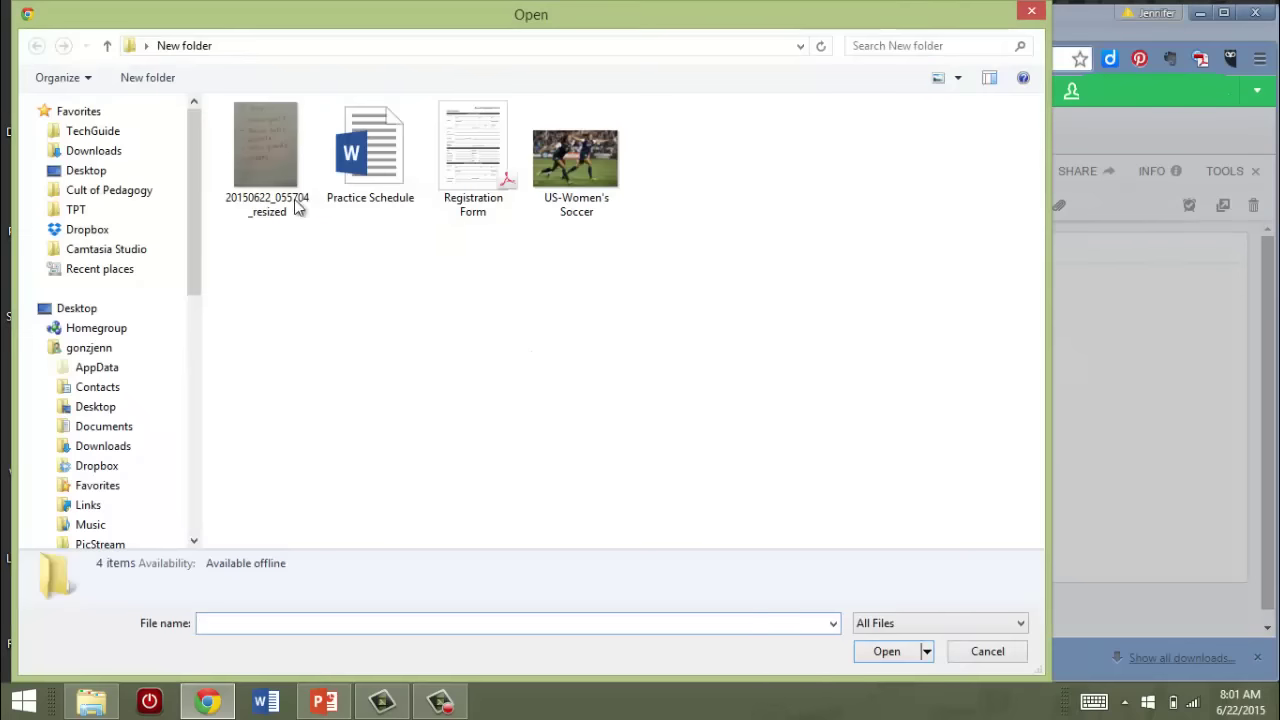
pyautogui.doubleClick(297, 205)
pyautogui.click(766, 452)
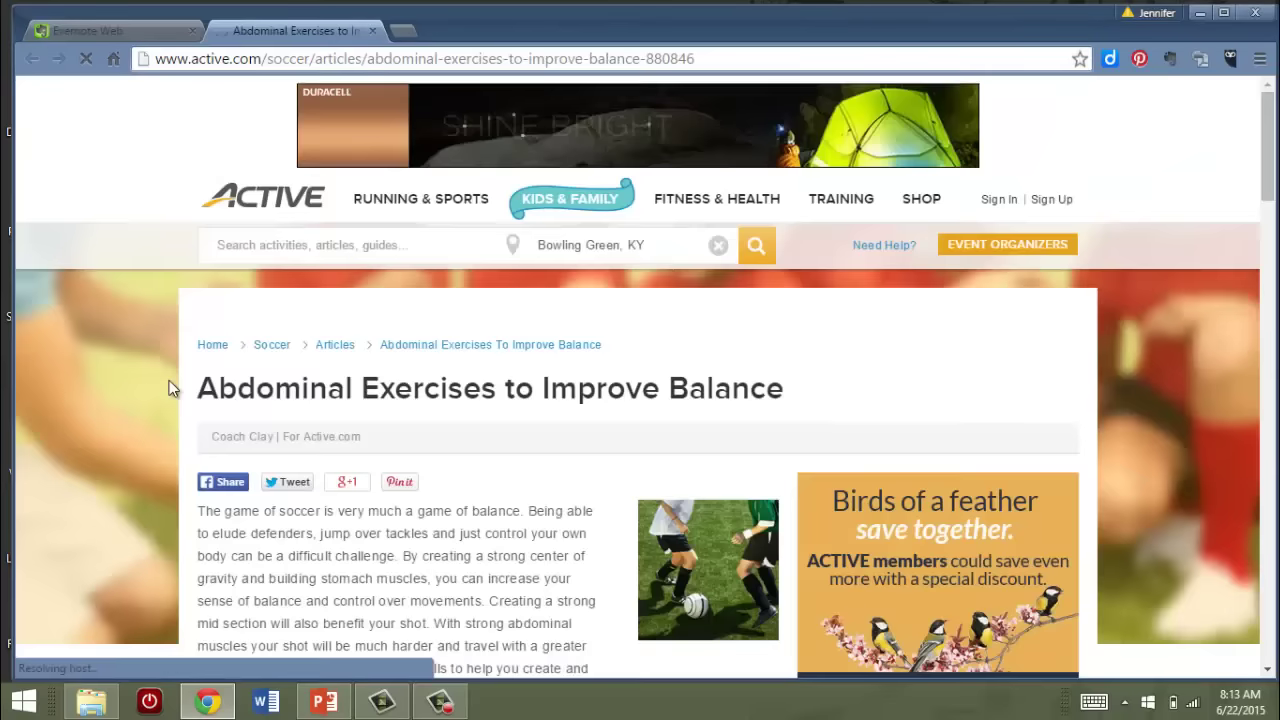
# Clip the "Abdominal Exercises to Improve Balance" web page as an article into First Notebook
pyautogui.scroll(-2, 169, 388)
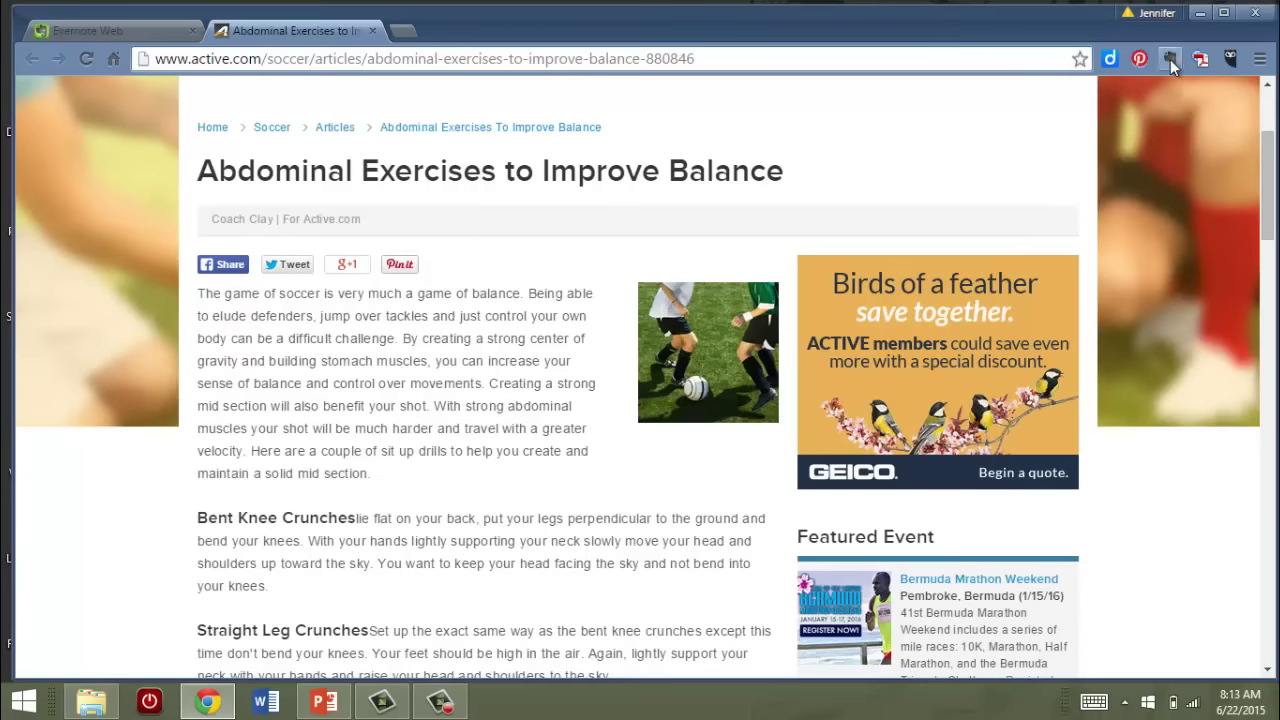
pyautogui.click(1170, 59)
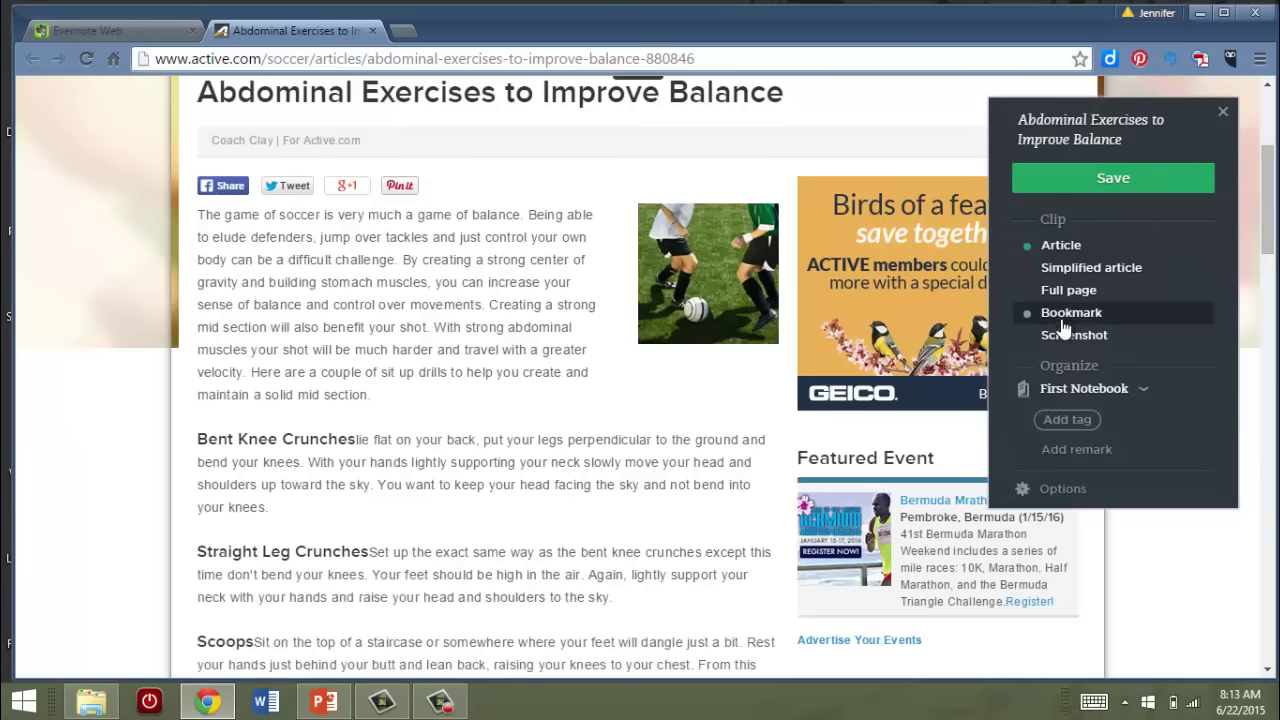
pyautogui.click(1102, 195)
# Return to Evernote Web, refresh the note list and open the clipped "Abdominal Exercises to Improve Balance" note
pyautogui.click(126, 36)
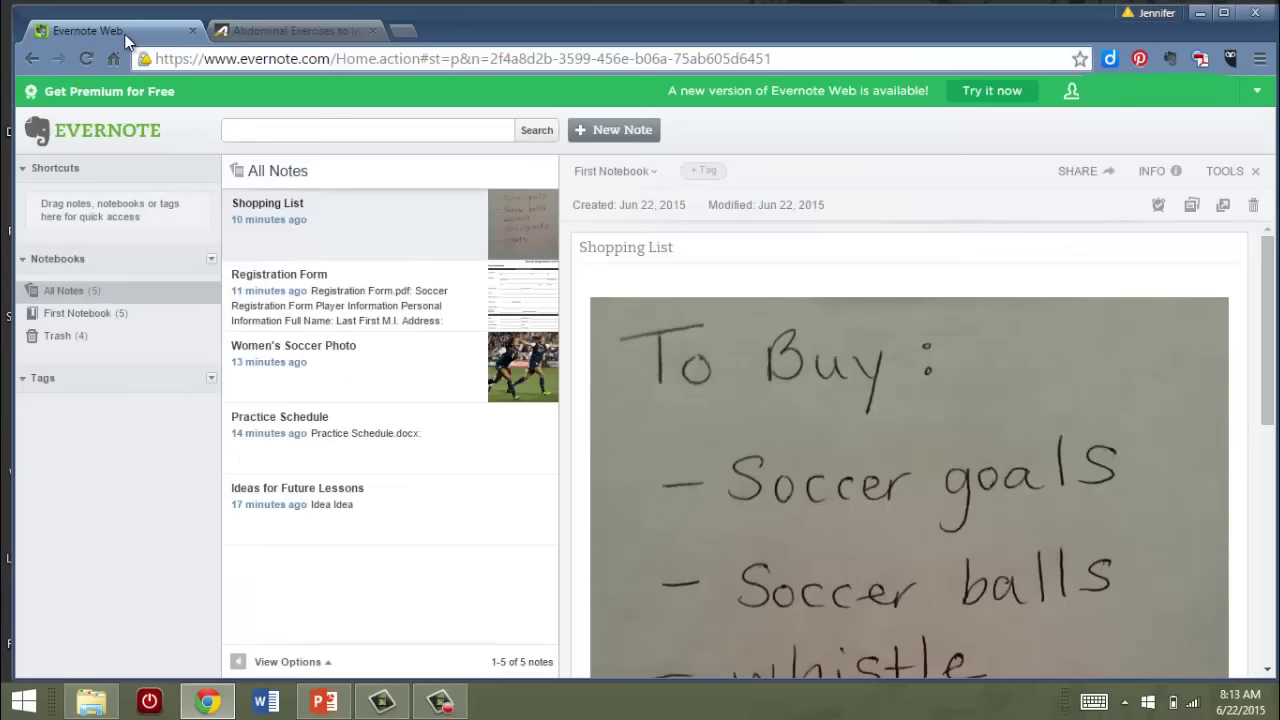
pyautogui.click(90, 55)
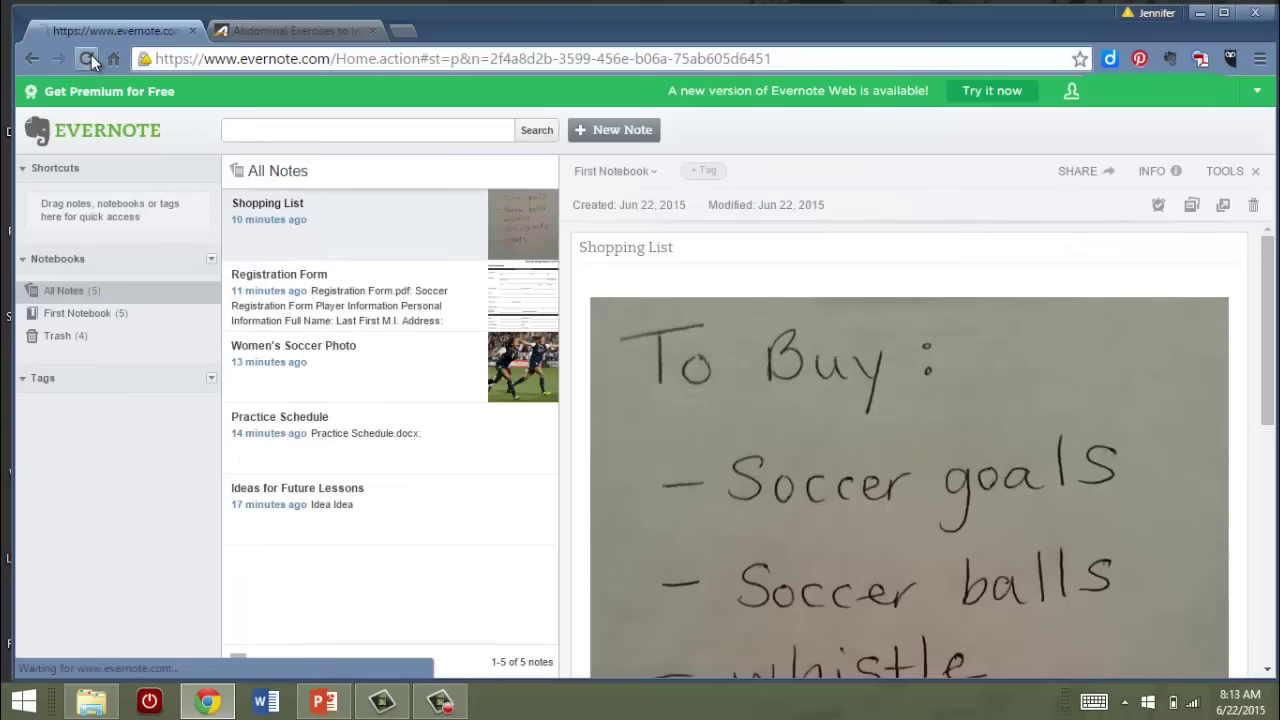
pyautogui.click(357, 220)
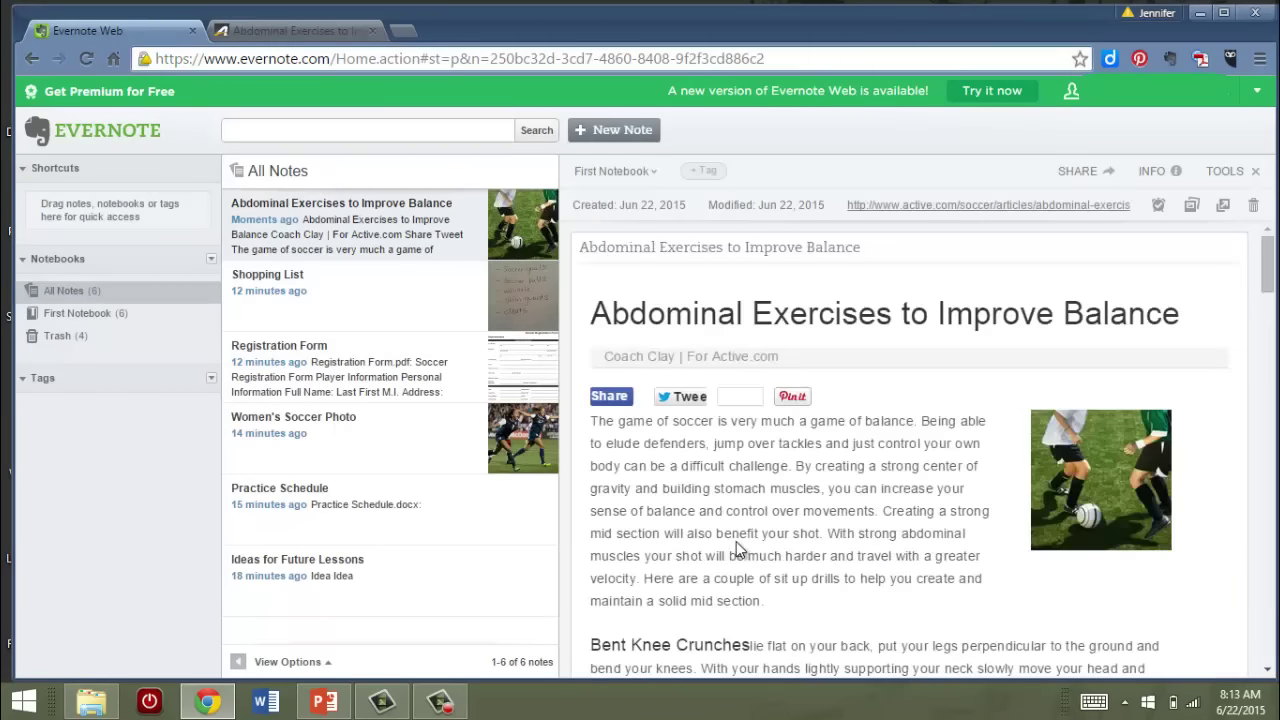
# Look through the clipped article and check its ASICS Gel-Equation 7 shoe link, closing the product page again
pyautogui.scroll(-10, 736, 541)
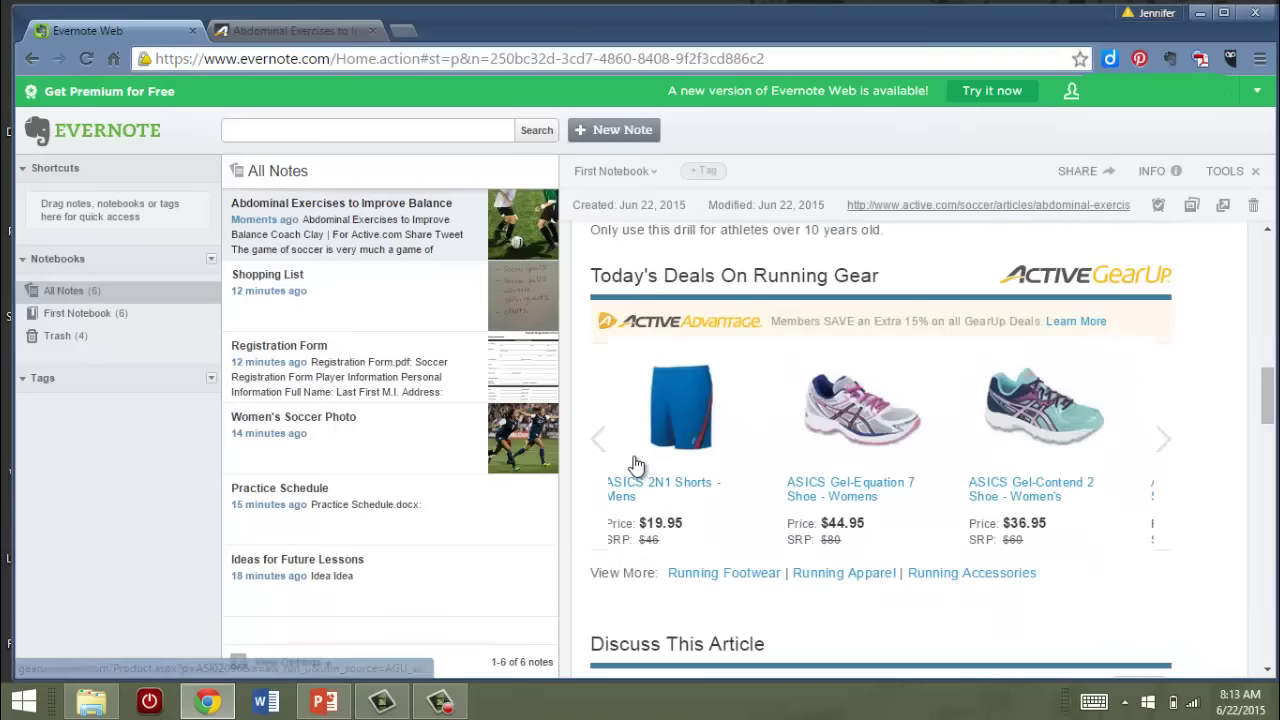
pyautogui.click(803, 489)
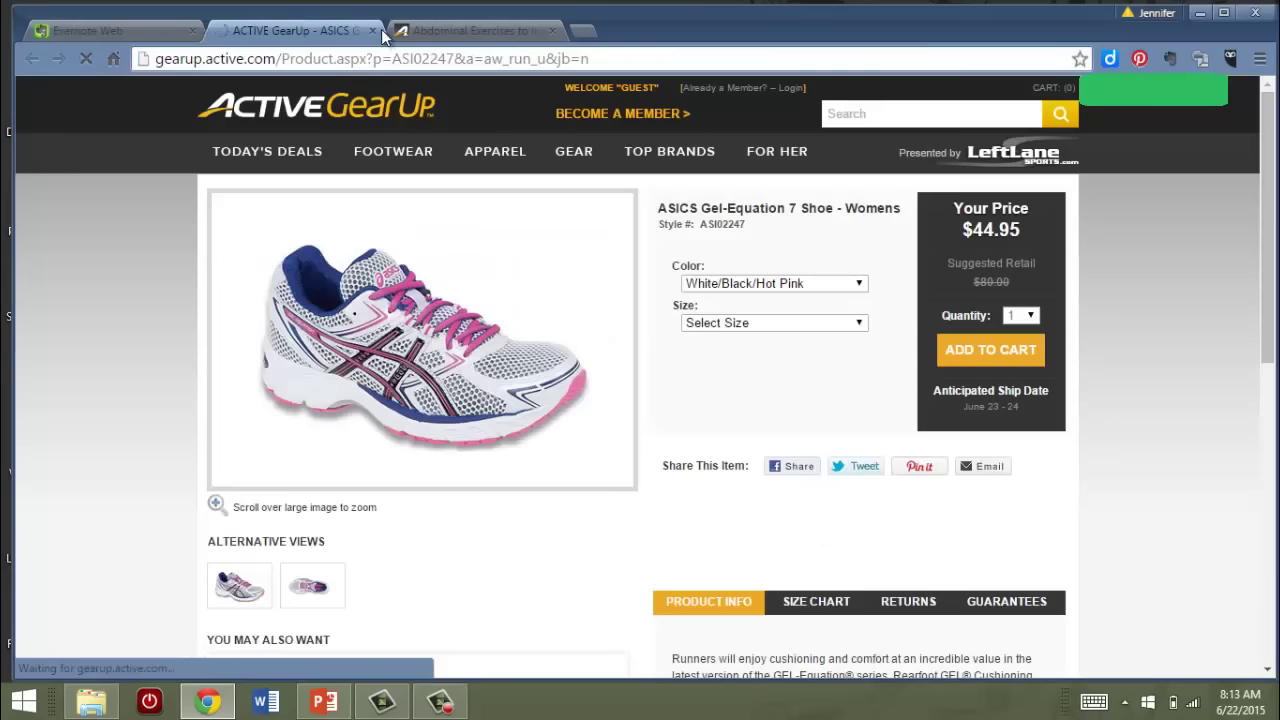
pyautogui.click(372, 30)
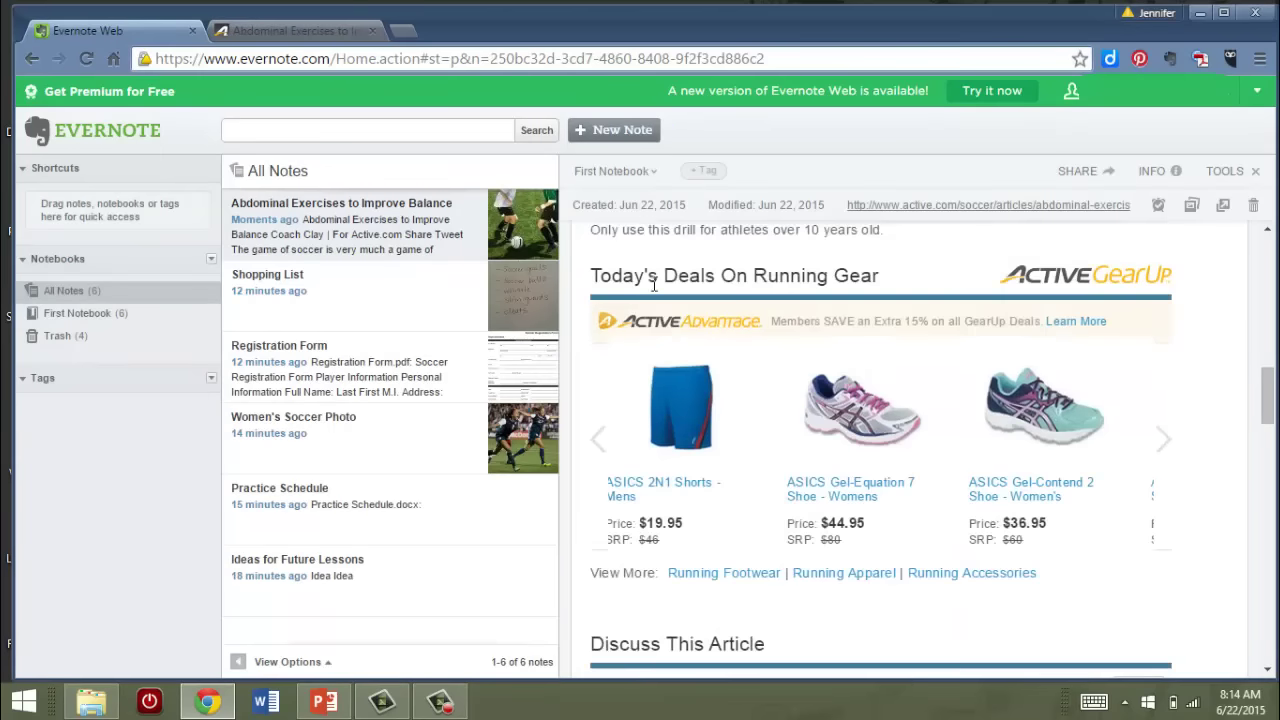
pyautogui.scroll(-4, 655, 286)
pyautogui.scroll(4, 655, 286)
pyautogui.scroll(5, 652, 285)
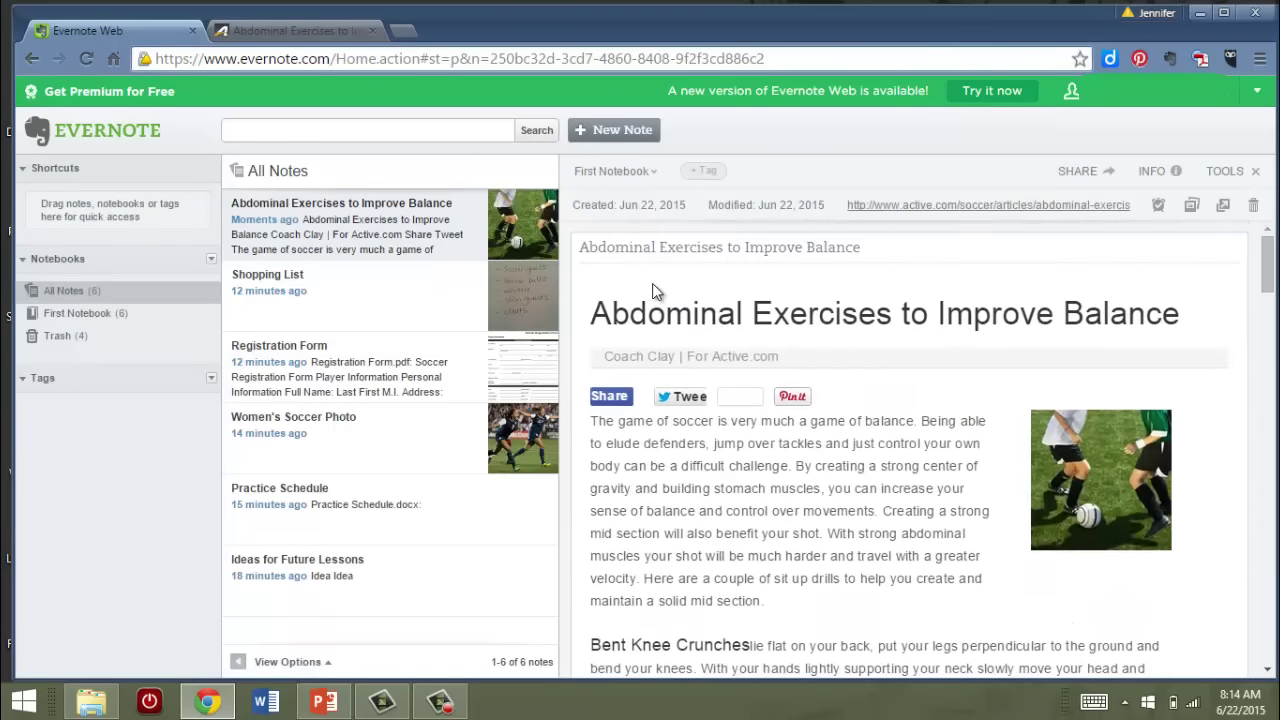
# Add the line "Share this with players." above the article heading in the clipped note
pyautogui.click(593, 317)
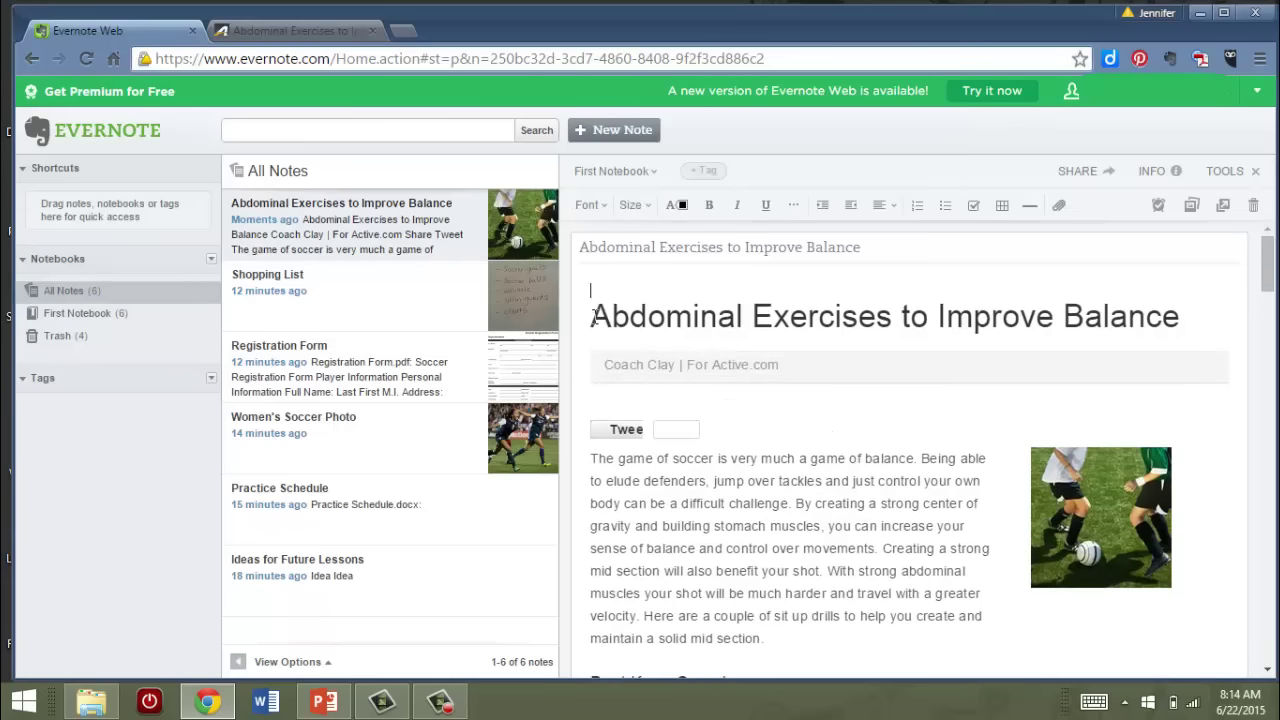
pyautogui.write('Share this with players.')
pyautogui.press('Return')
# Format the line "Share this with players." above the article heading in bold red text
pyautogui.moveTo(591, 289); pyautogui.dragTo(756, 262)
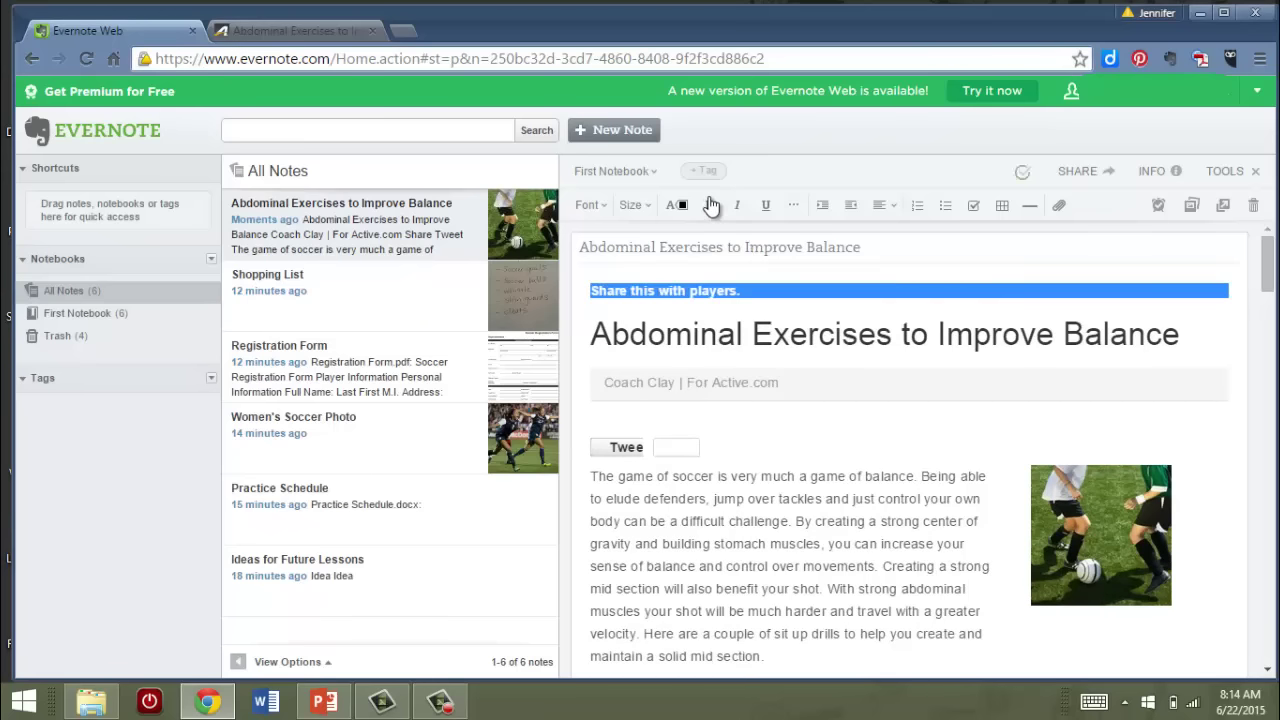
pyautogui.click(682, 205)
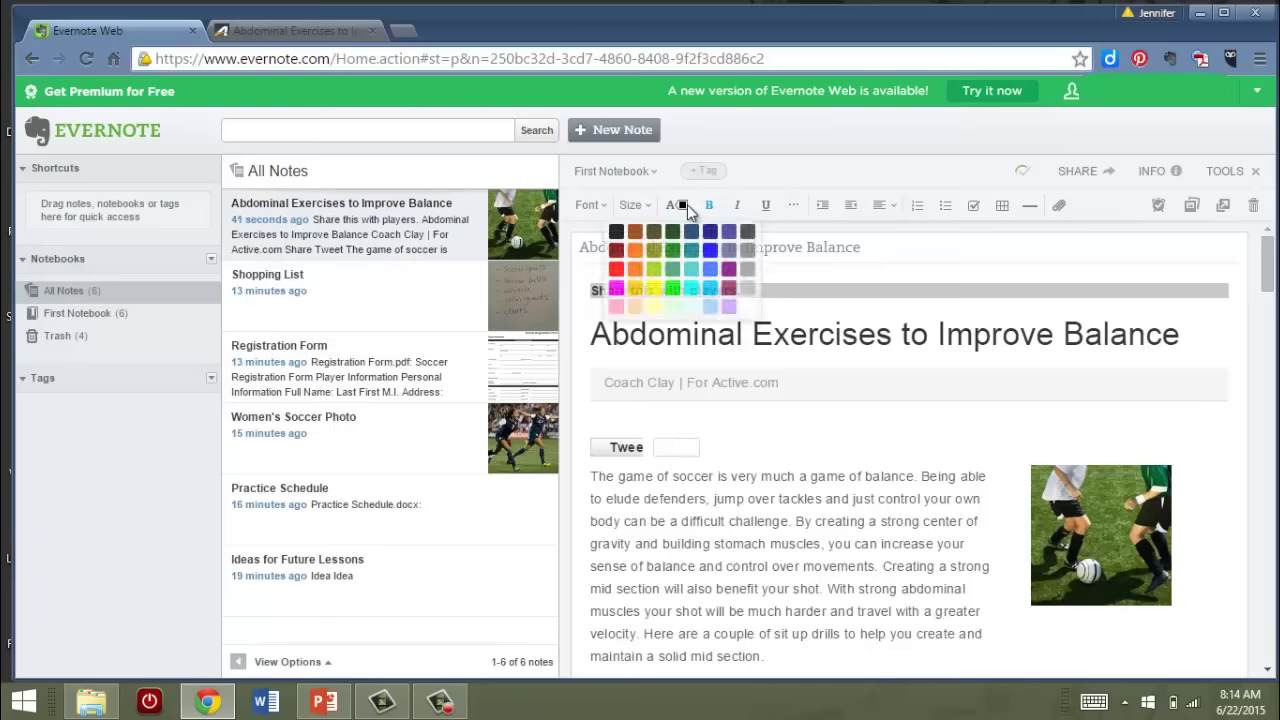
pyautogui.click(616, 269)
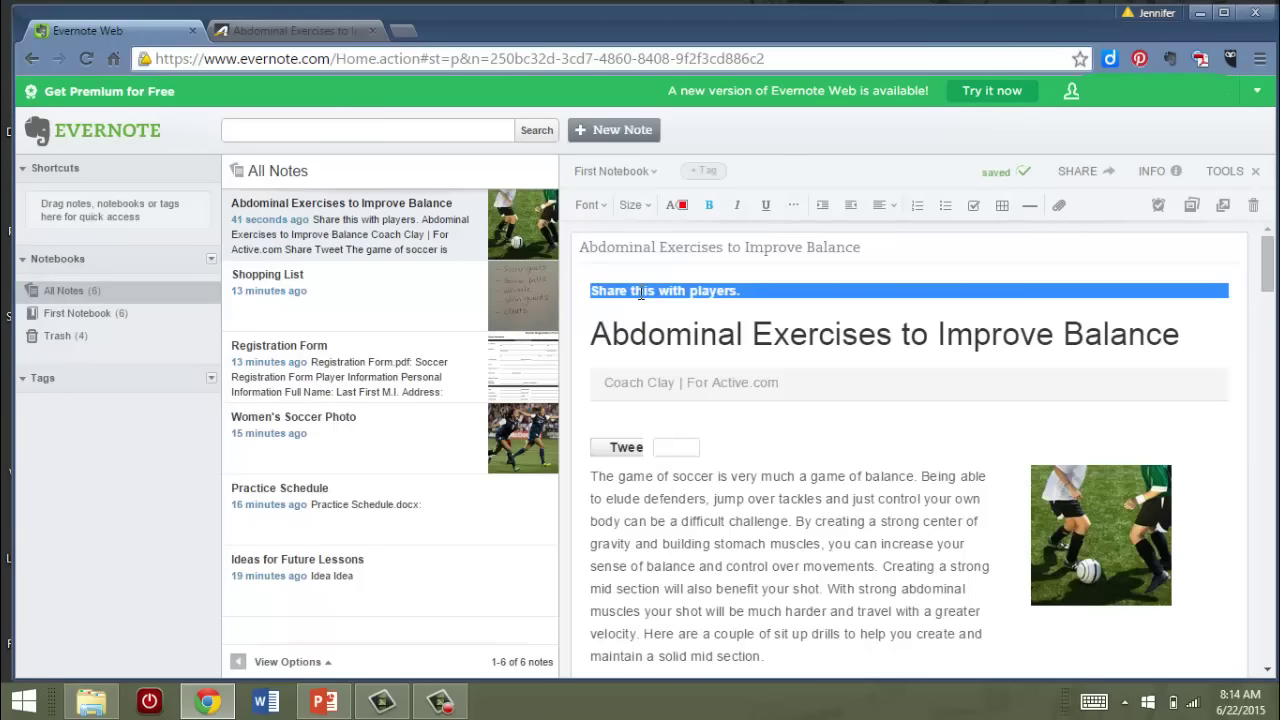
pyautogui.click(733, 320)
pyautogui.scroll(-3, 733, 320)
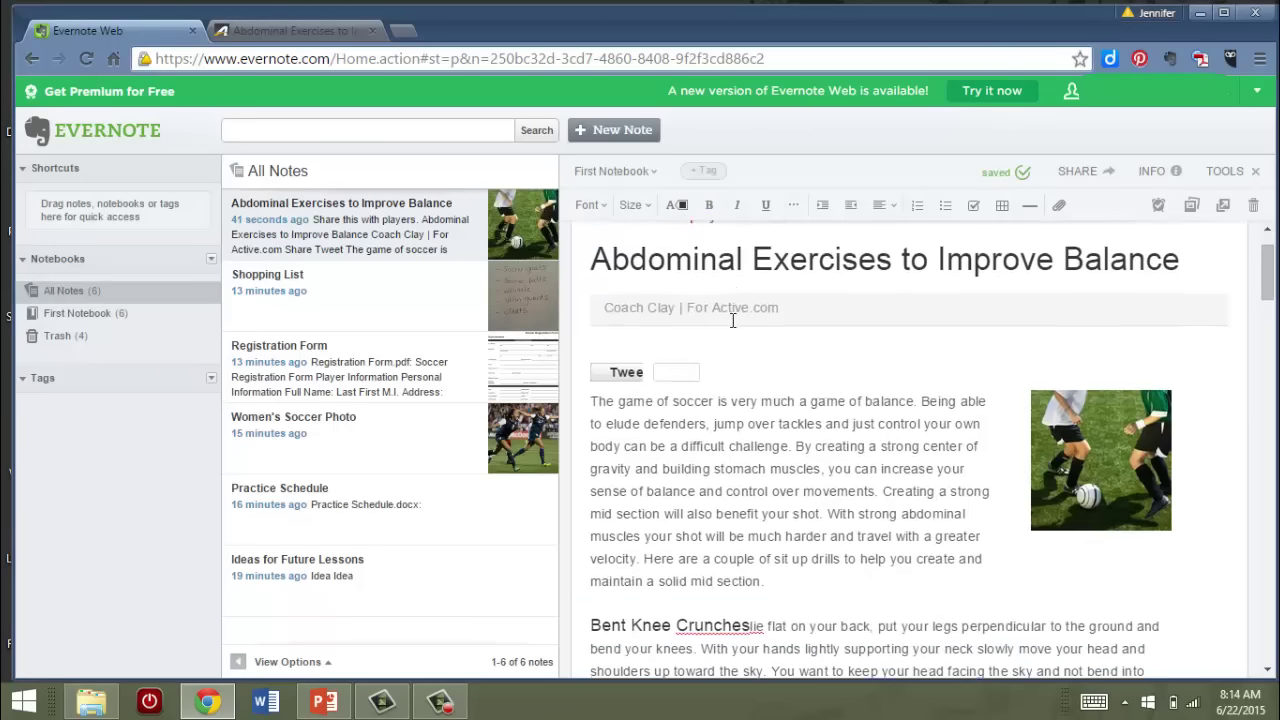
pyautogui.scroll(3, 733, 320)
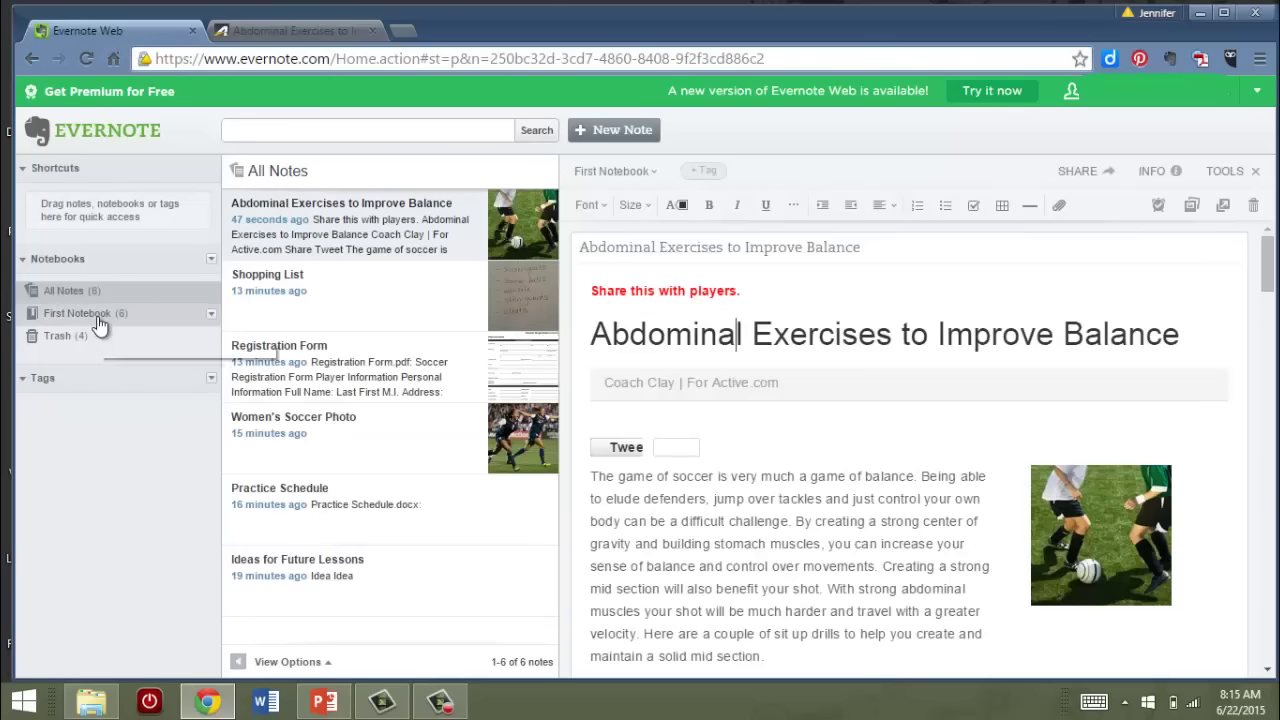
# Show the notes of First Notebook and create a new notebook named "Soccer"
pyautogui.click(97, 316)
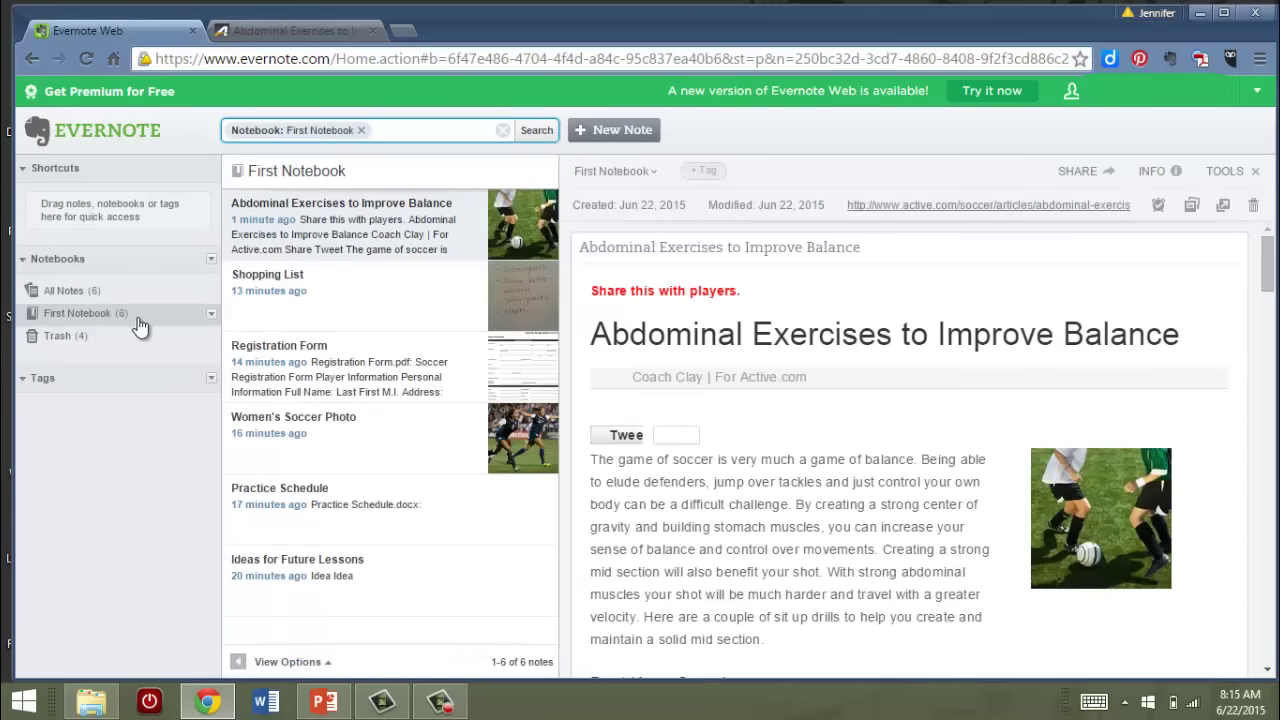
pyautogui.click(126, 318)
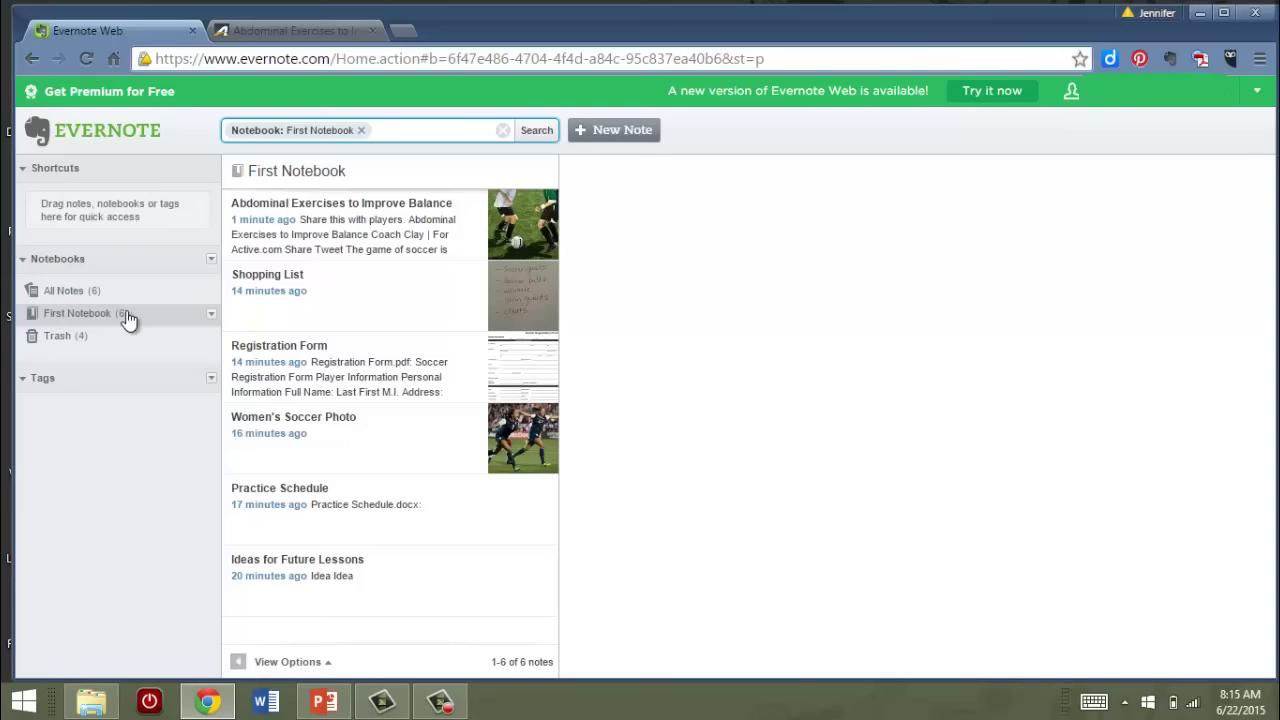
pyautogui.click(140, 263)
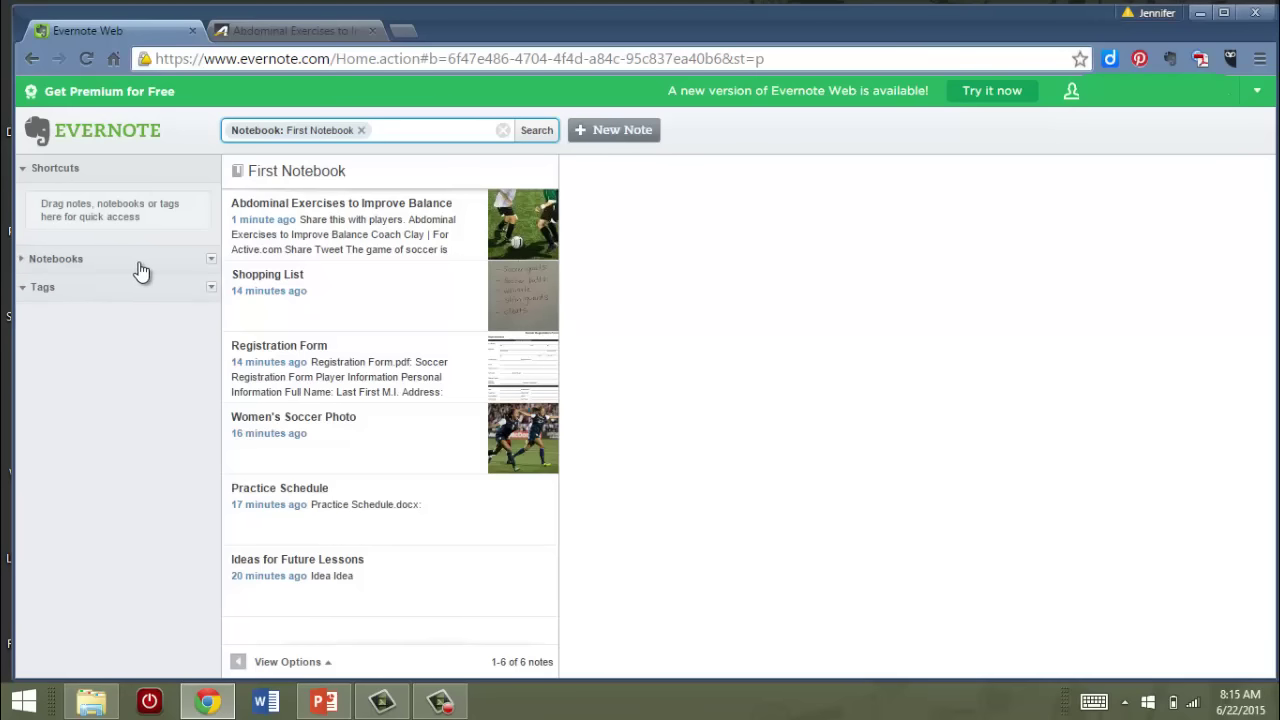
pyautogui.click(172, 265)
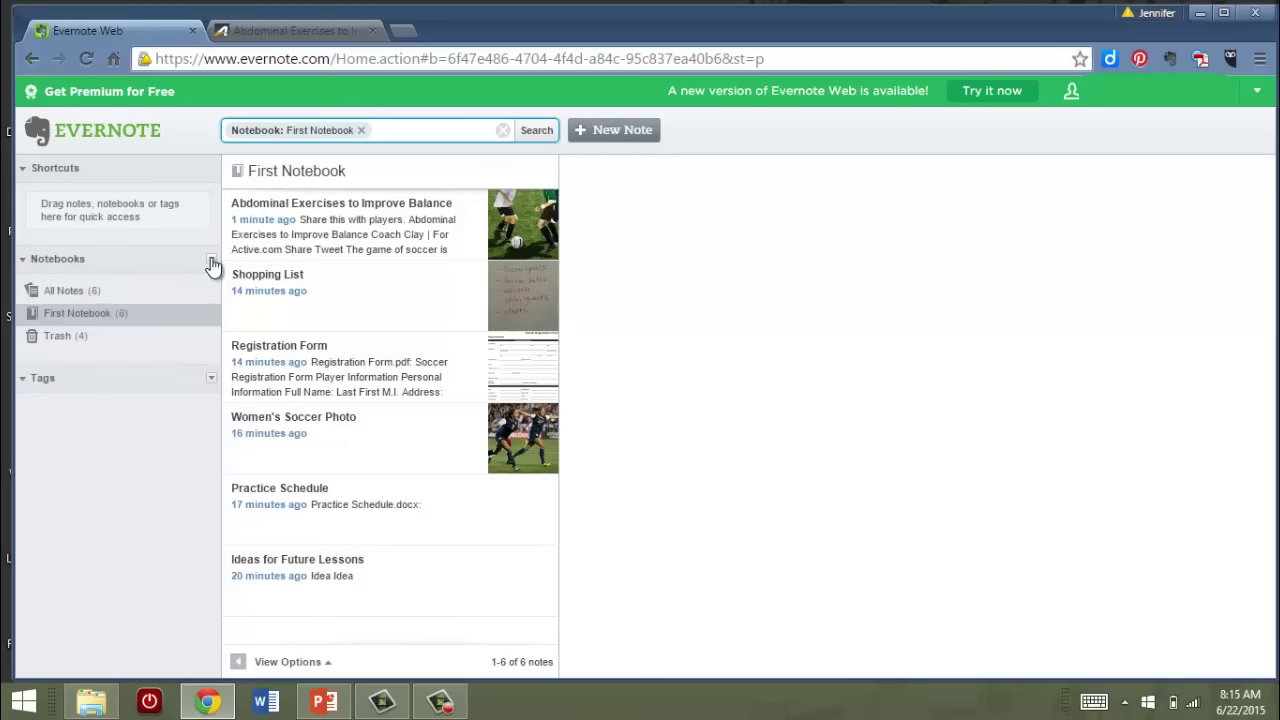
pyautogui.click(211, 261)
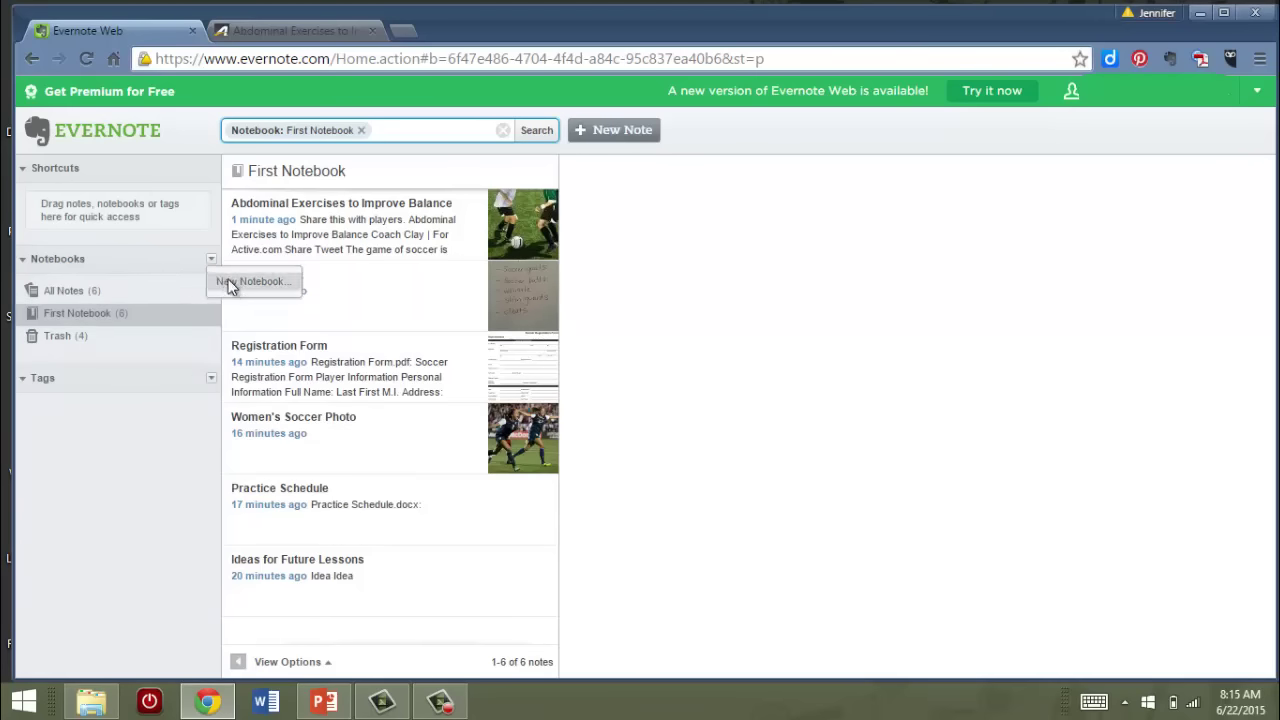
pyautogui.click(228, 282)
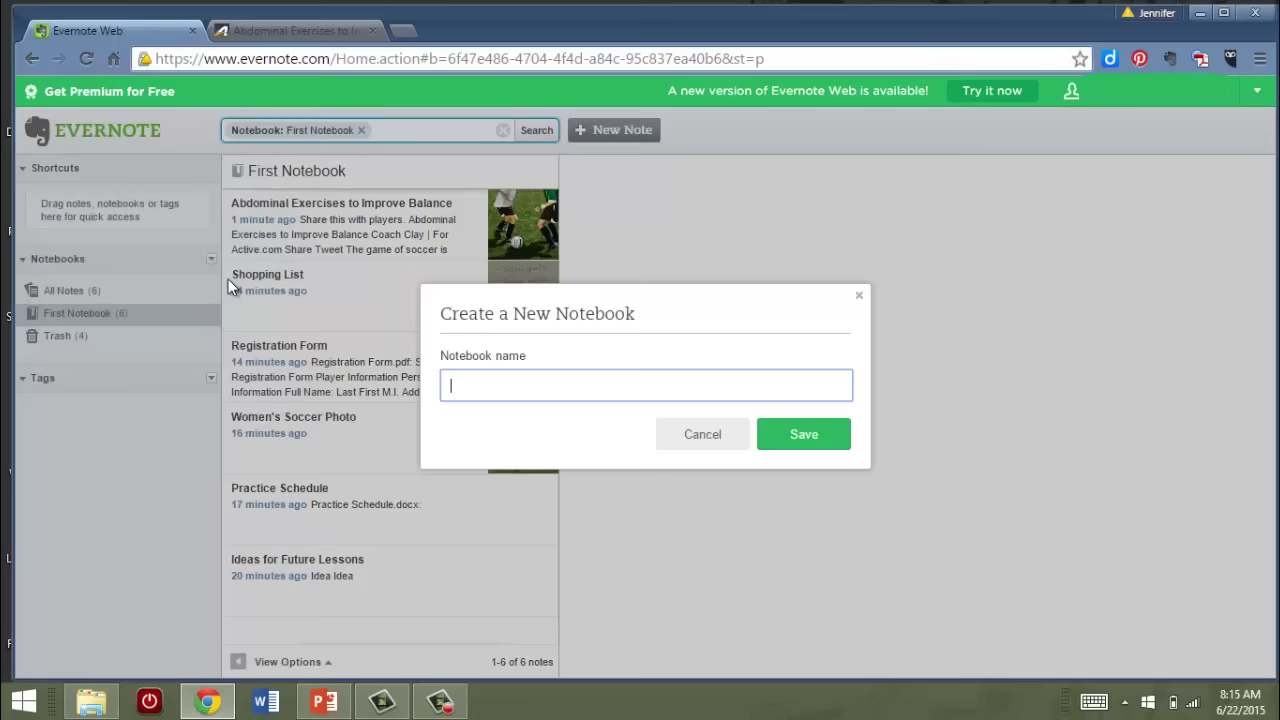
pyautogui.write('Soccer')
pyautogui.click(812, 433)
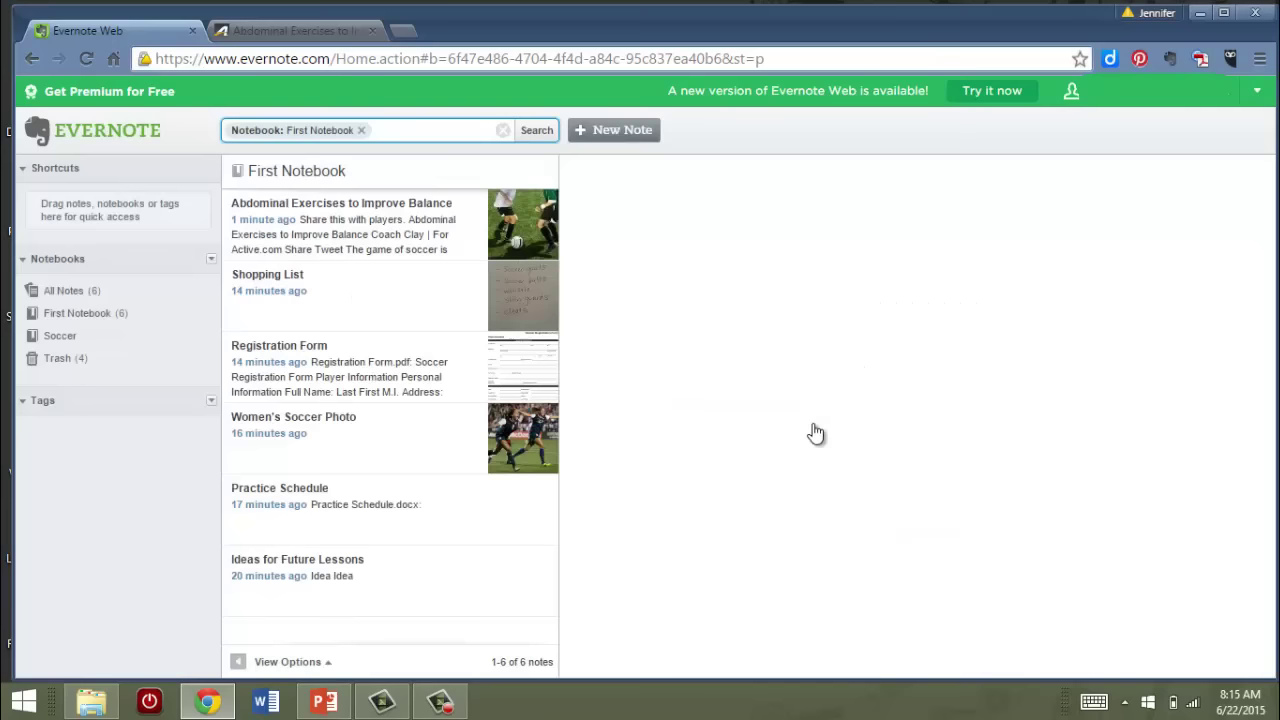
# Move the "Abdominal Exercises to Improve Balance" note from First Notebook to the Soccer notebook
pyautogui.click(414, 297)
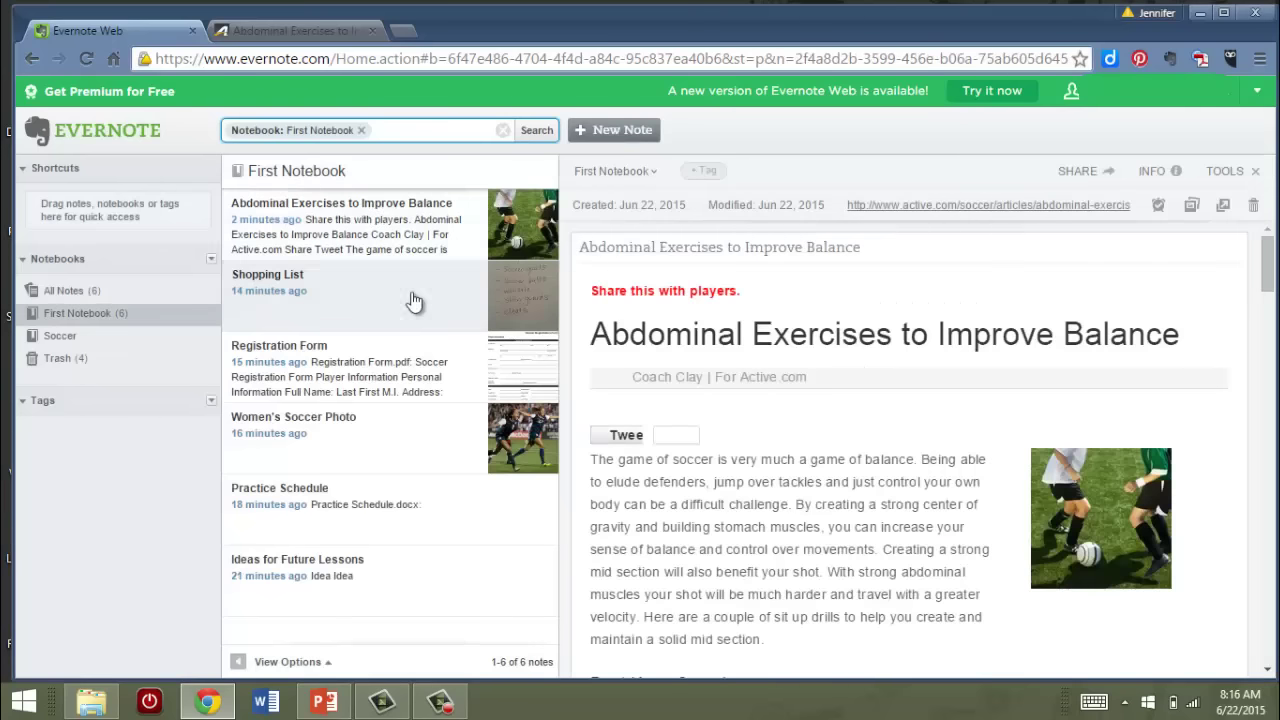
pyautogui.click(424, 232)
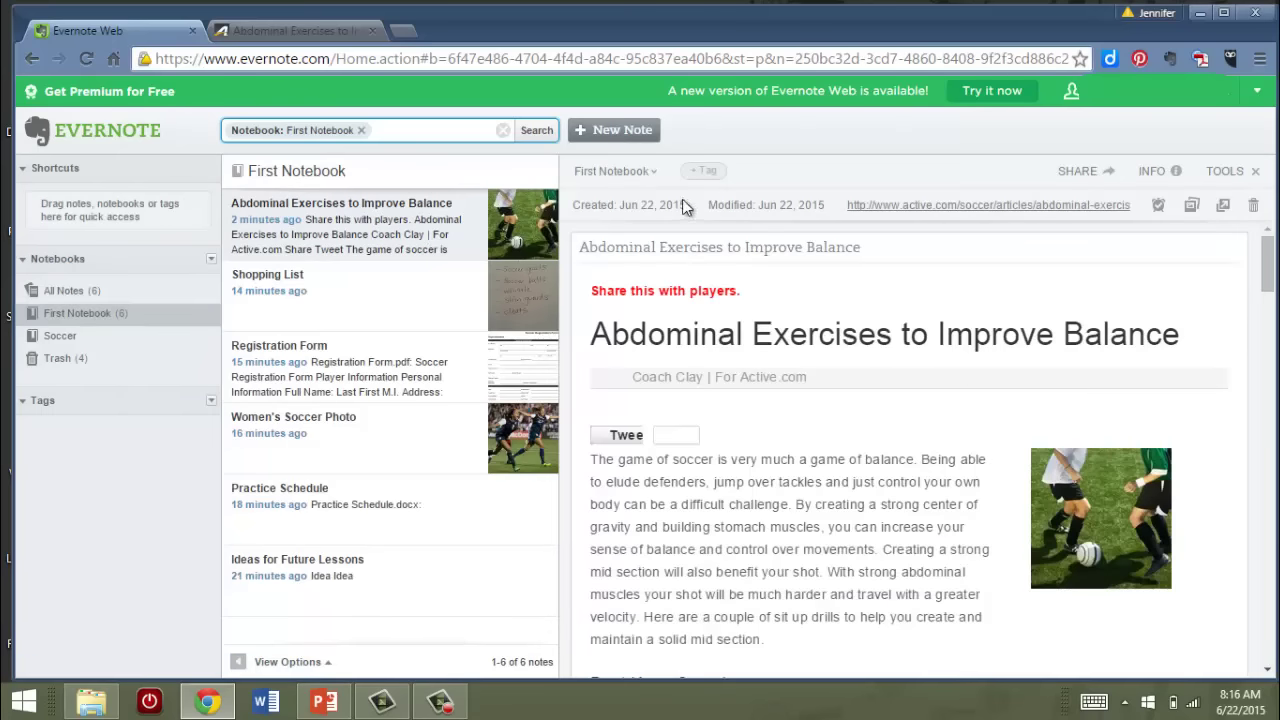
pyautogui.click(653, 173)
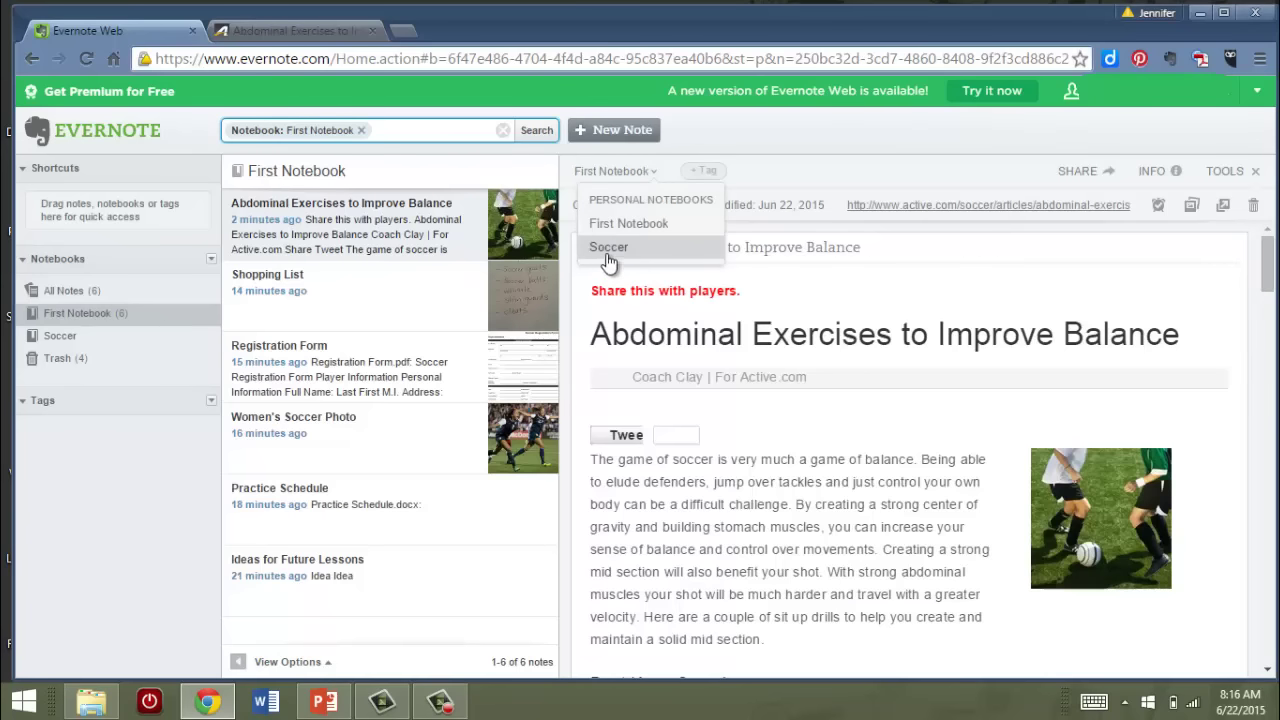
pyautogui.click(608, 248)
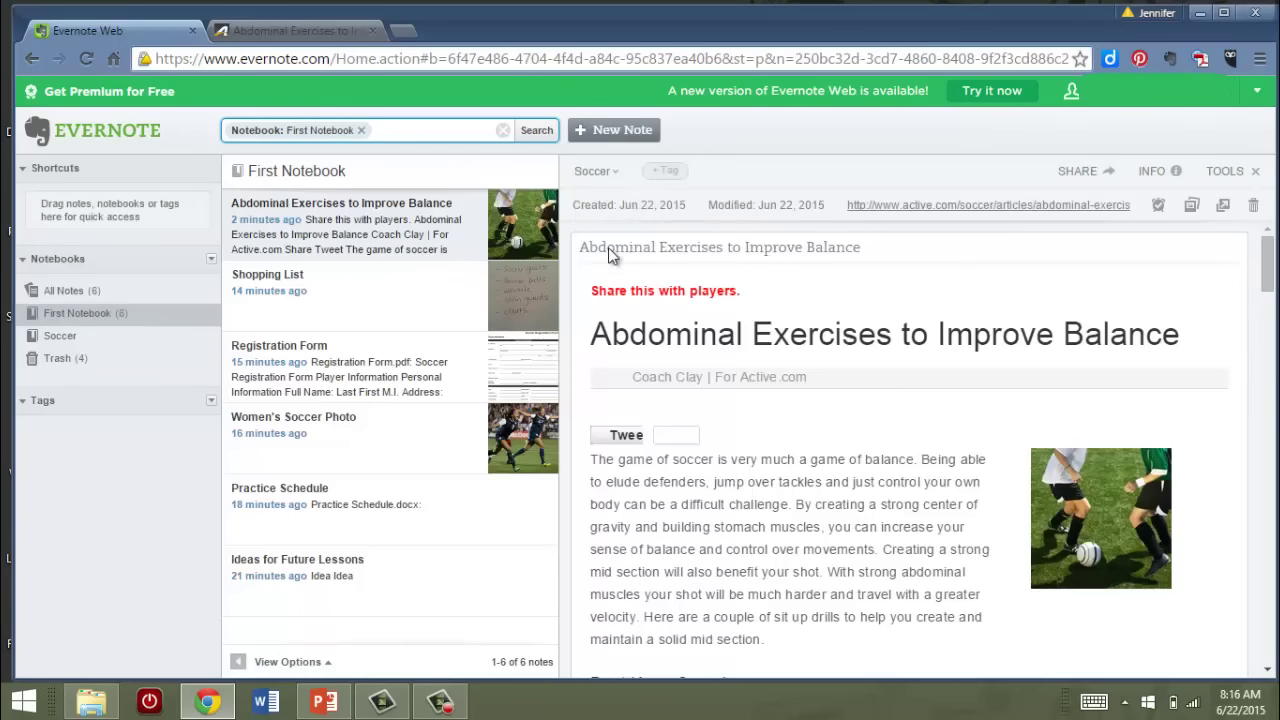
# Move the Shopping List, Registration Form, Women's Soccer Photo and Practice Schedule notes into the Soccer notebook
pyautogui.click(337, 300)
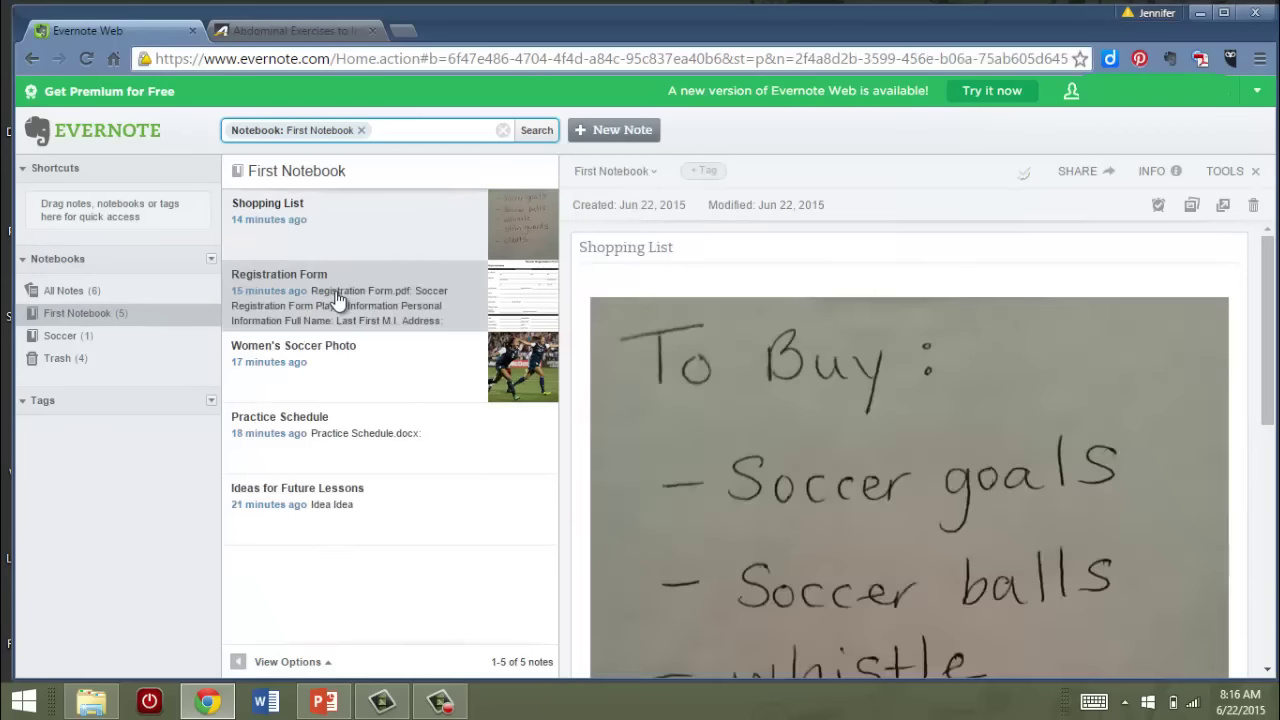
pyautogui.click(650, 174)
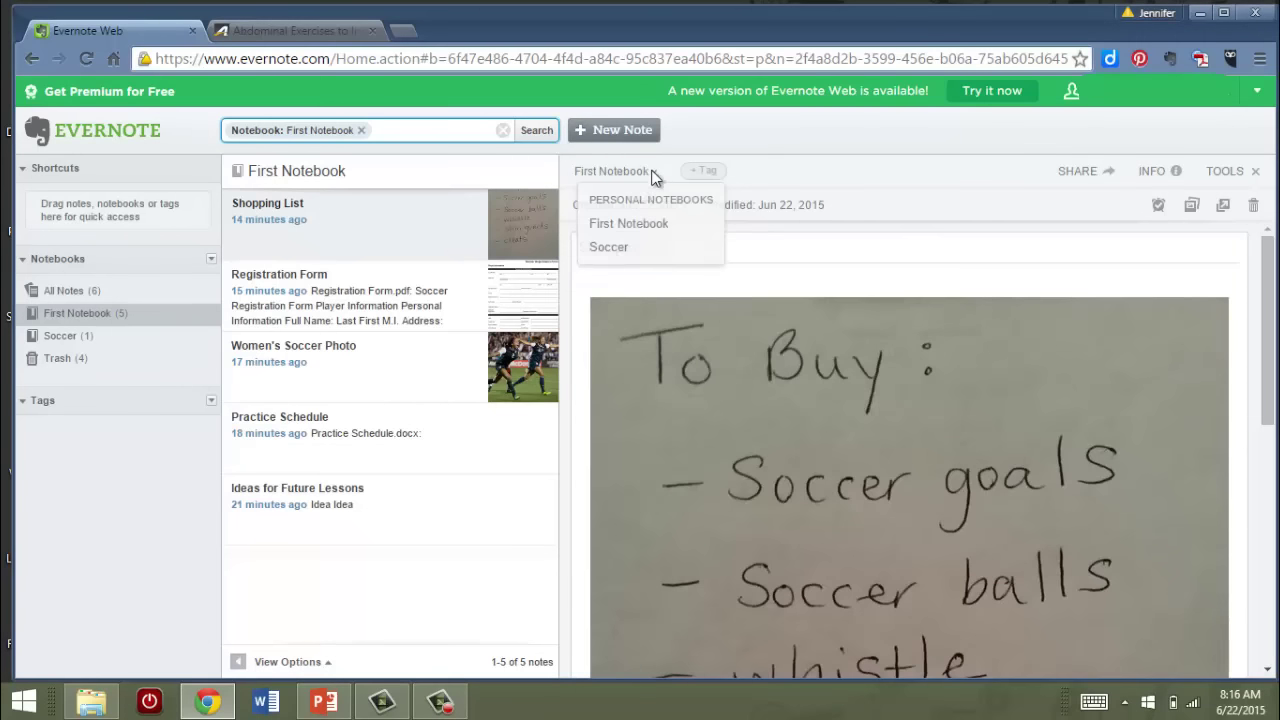
pyautogui.click(609, 249)
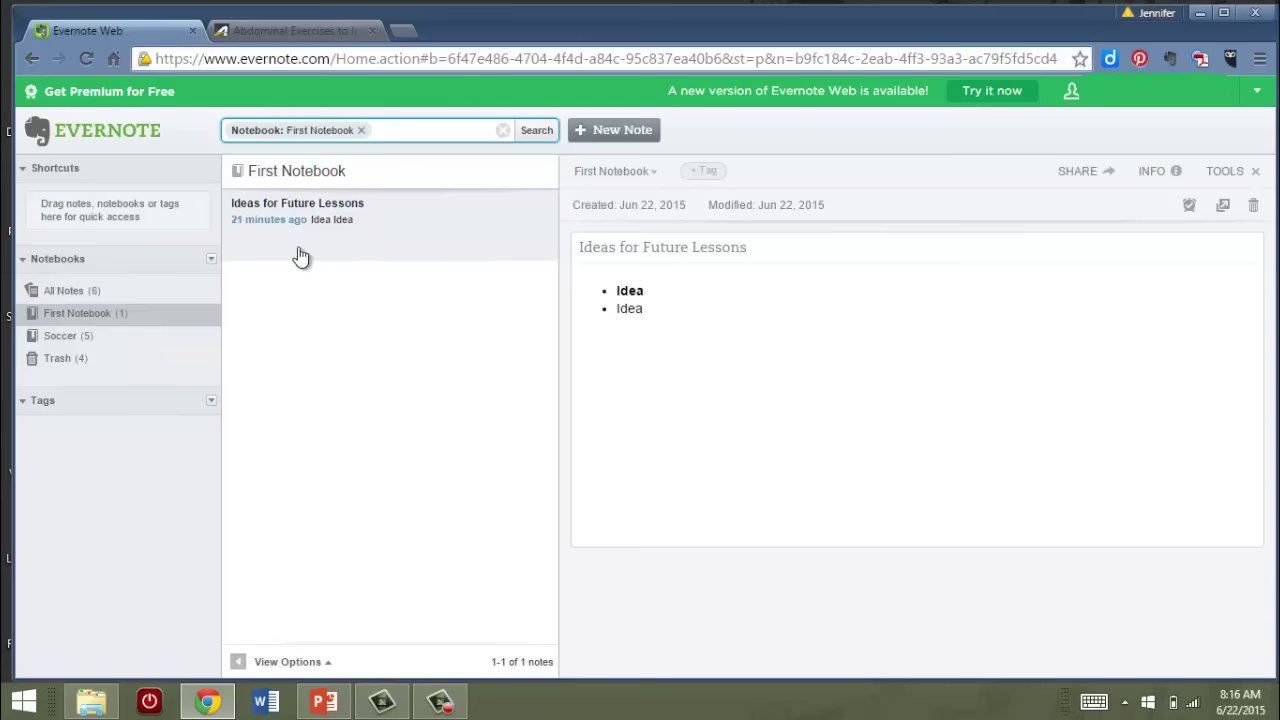
# Create another new notebook named "Lesson Planning"
pyautogui.click(211, 260)
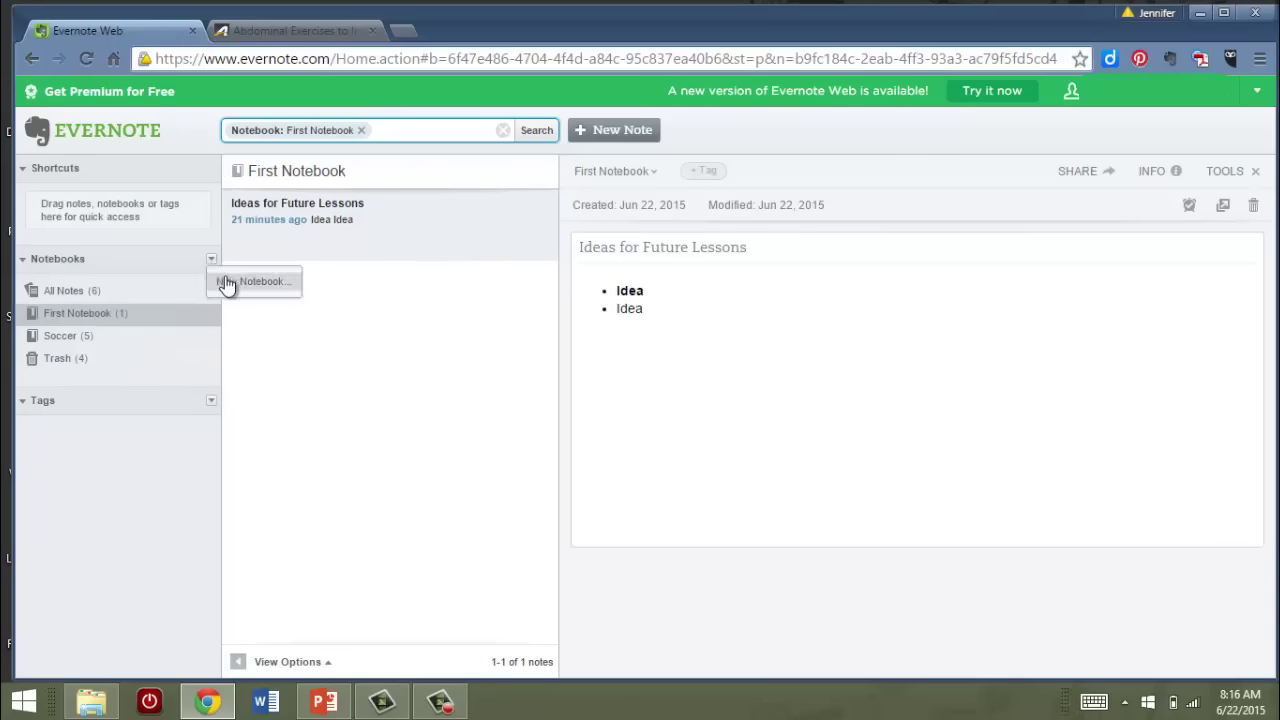
pyautogui.click(228, 282)
pyautogui.write('Lesson Planning')
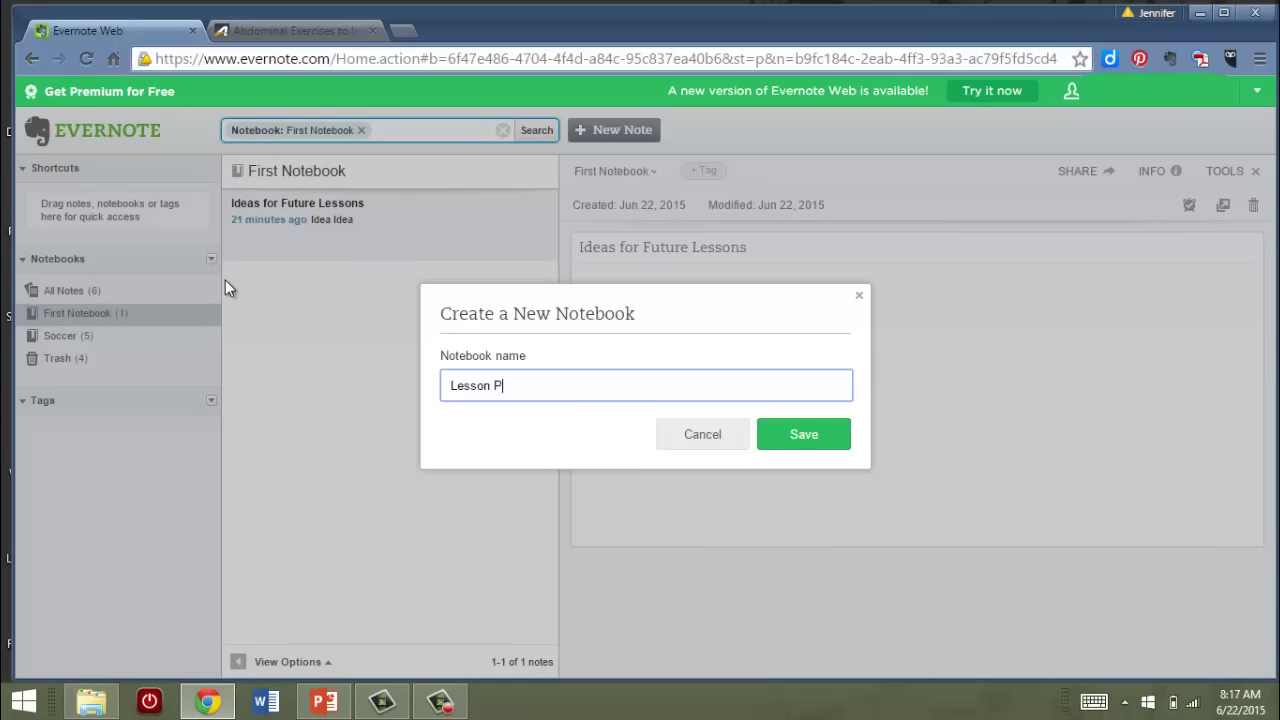
pyautogui.click(778, 450)
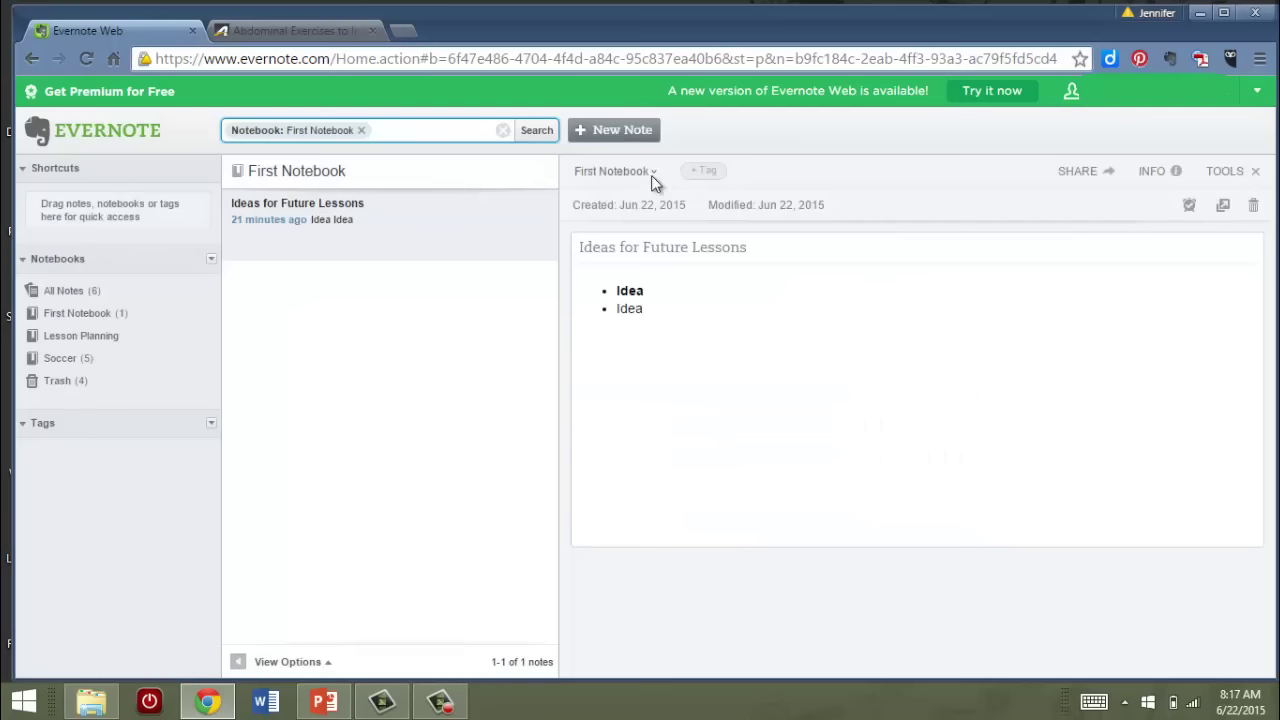
# Refresh the page and move the "Ideas for Future Lessons" note into the Lesson Planning notebook
pyautogui.click(651, 173)
pyautogui.click(92, 65)
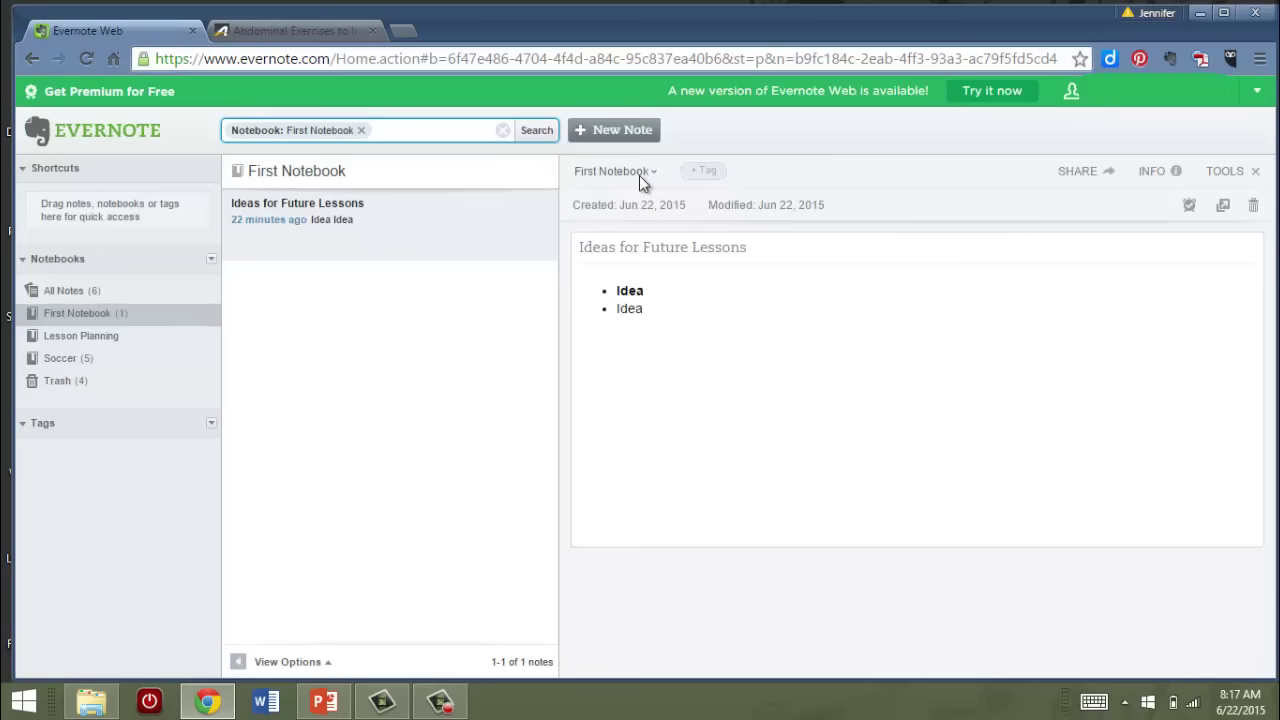
pyautogui.click(639, 175)
pyautogui.click(626, 249)
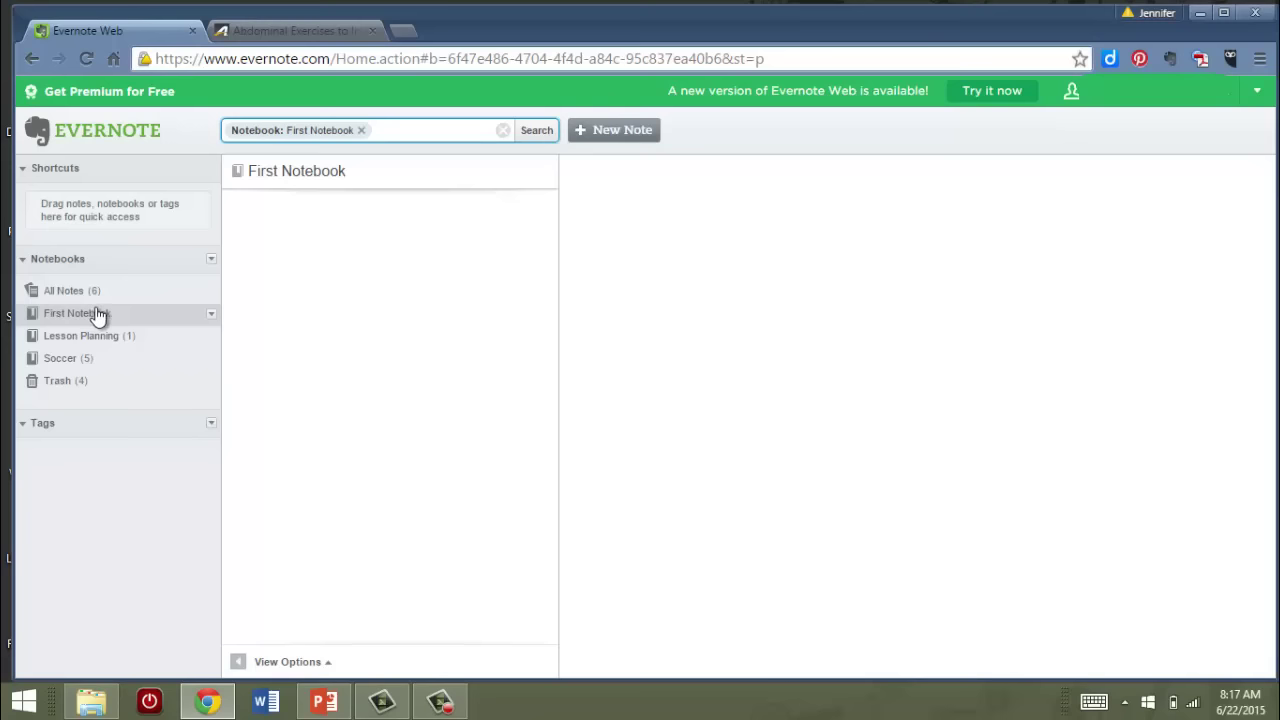
# Permanently delete the emptied First Notebook
pyautogui.click(211, 314)
pyautogui.click(228, 372)
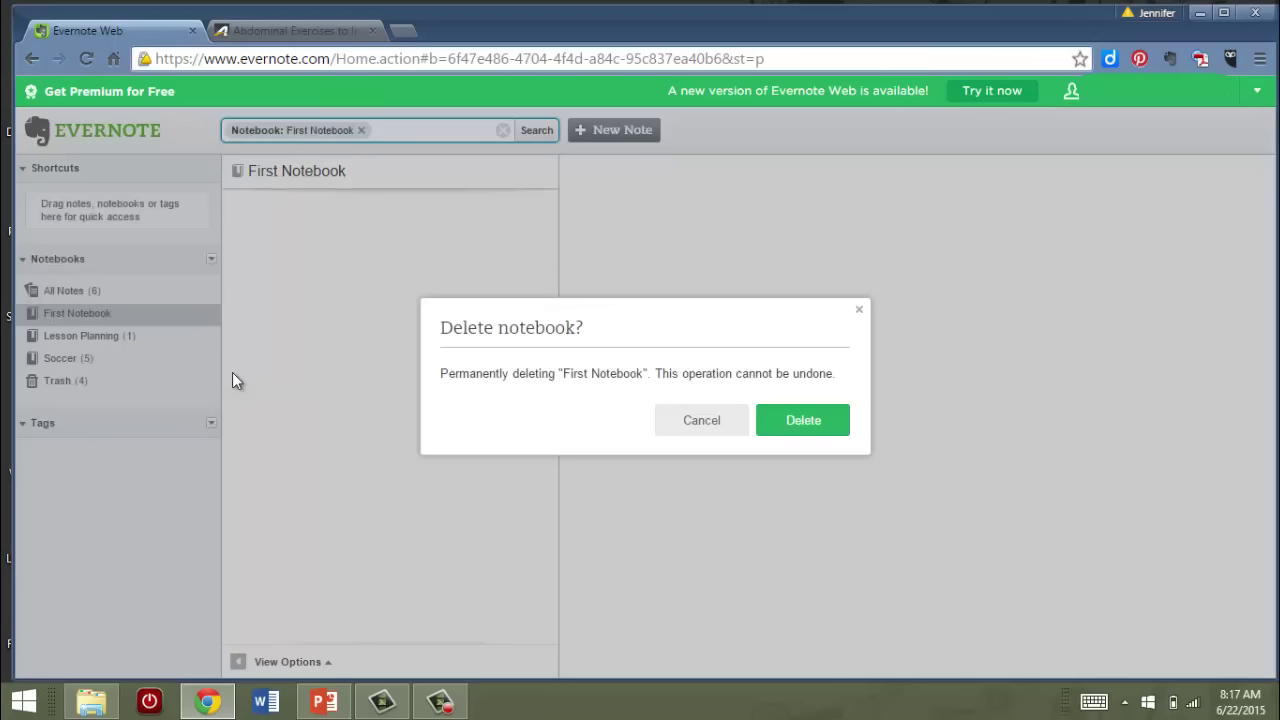
pyautogui.click(801, 421)
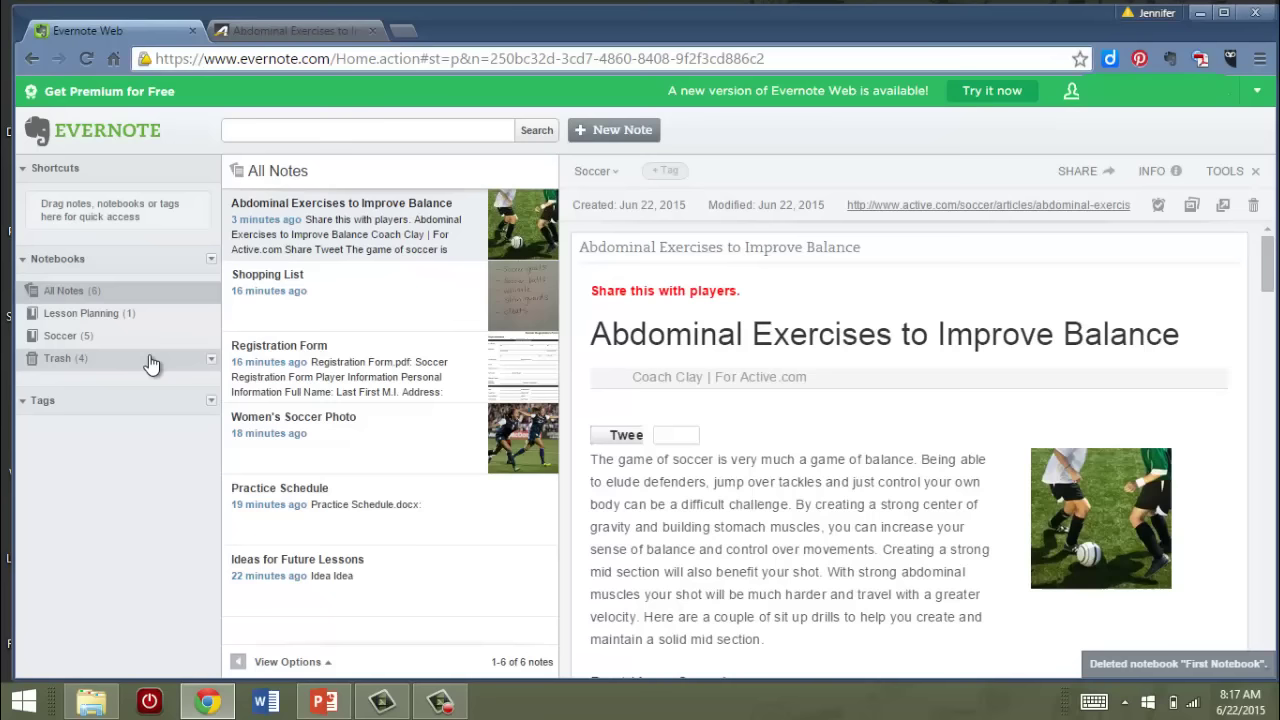
# Look through the notes in the Lesson Planning, Soccer, Faculty Meetings and Department Meetings notebooks
pyautogui.click(108, 315)
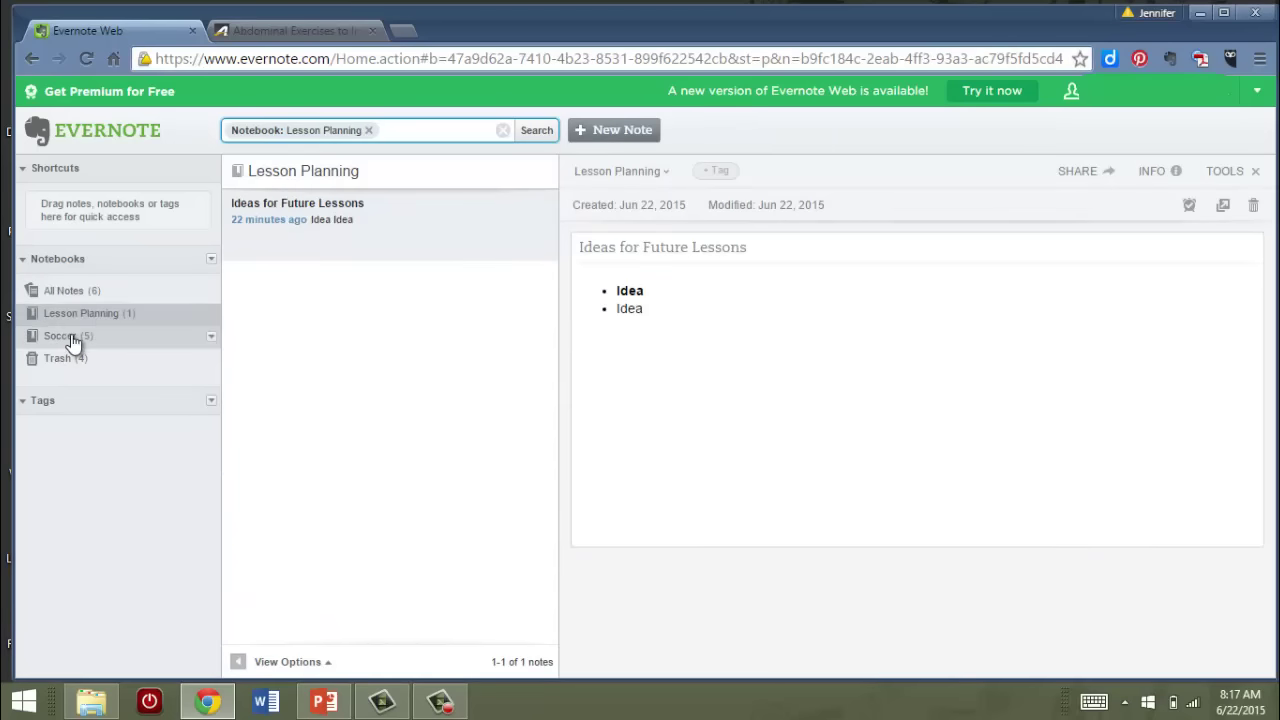
pyautogui.click(73, 342)
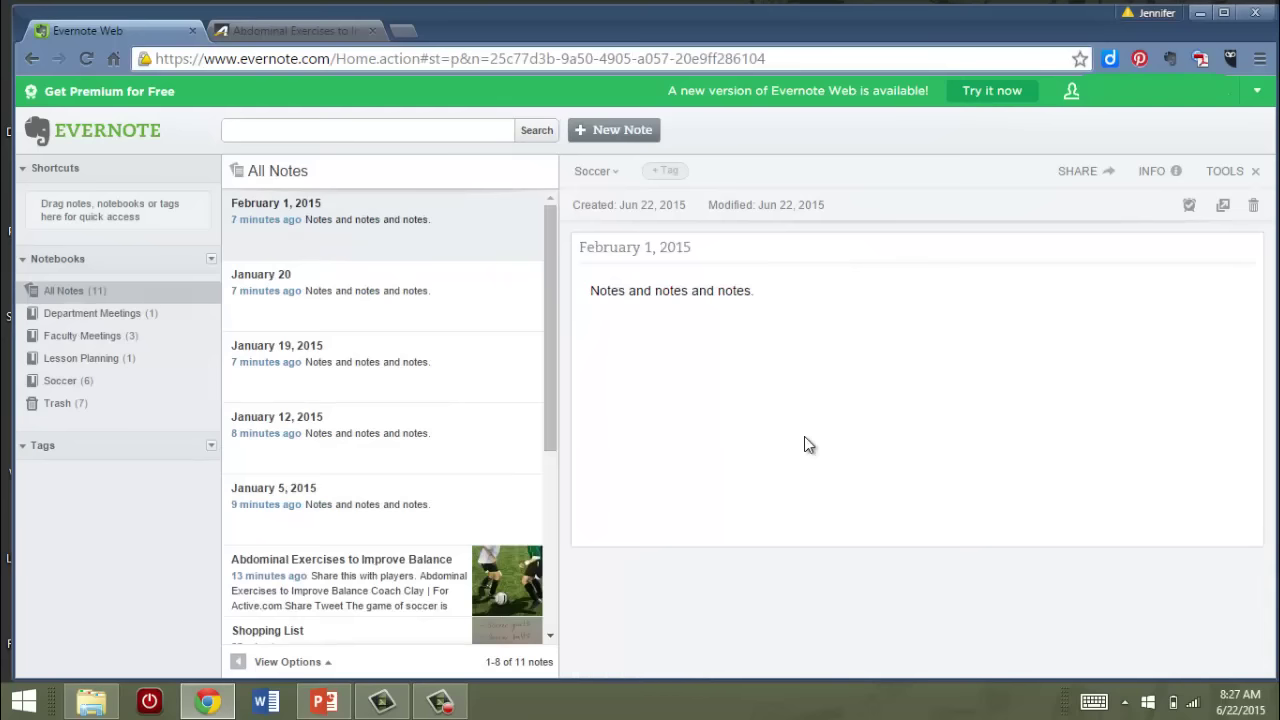
pyautogui.click(125, 340)
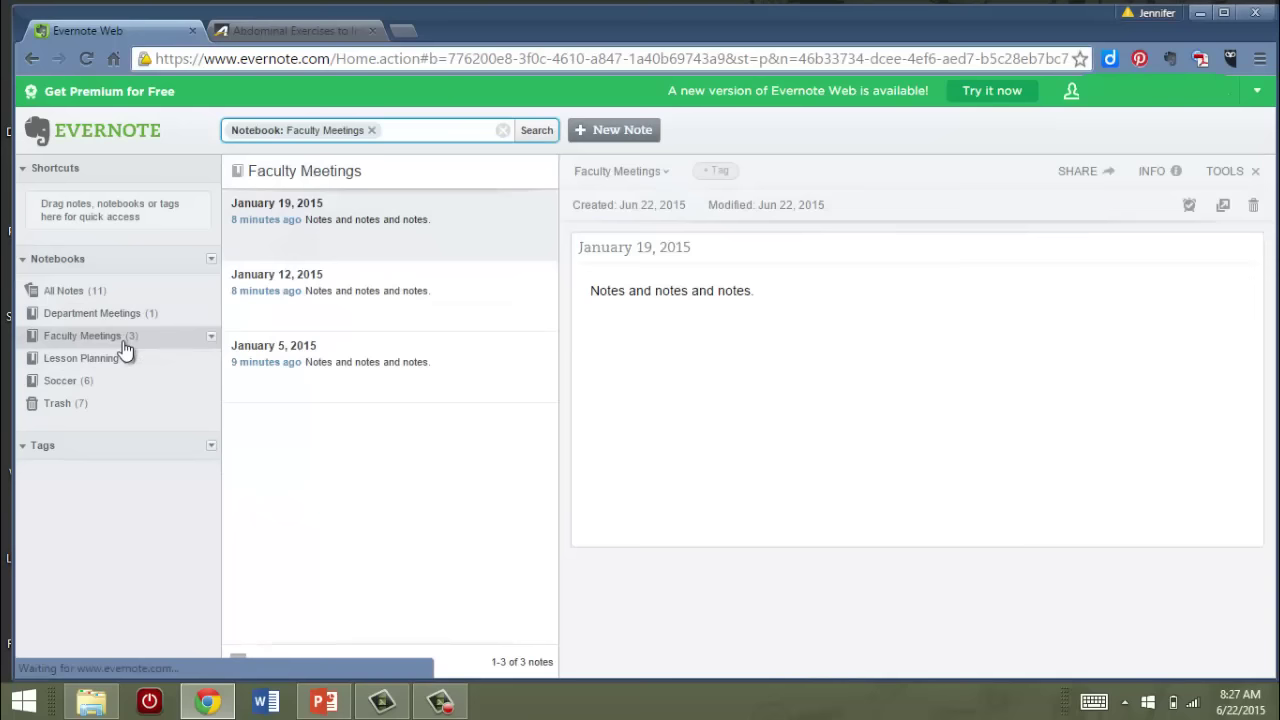
pyautogui.click(466, 298)
pyautogui.click(466, 357)
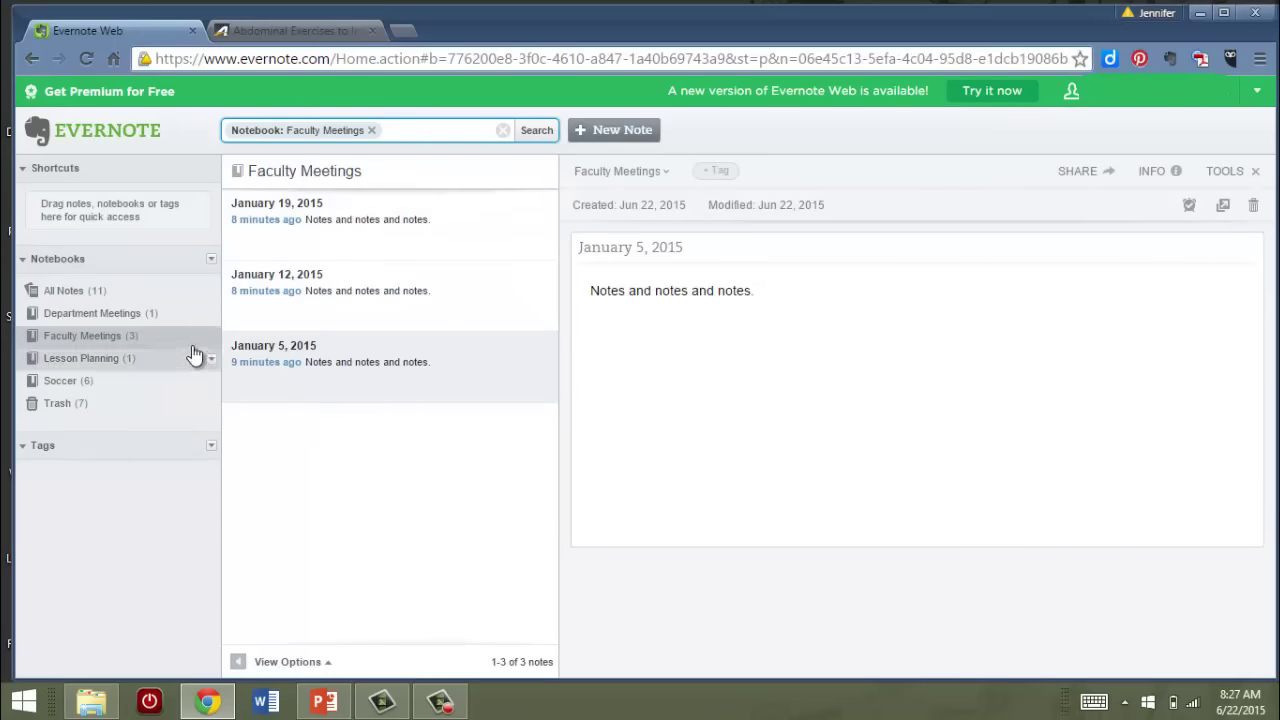
pyautogui.click(186, 318)
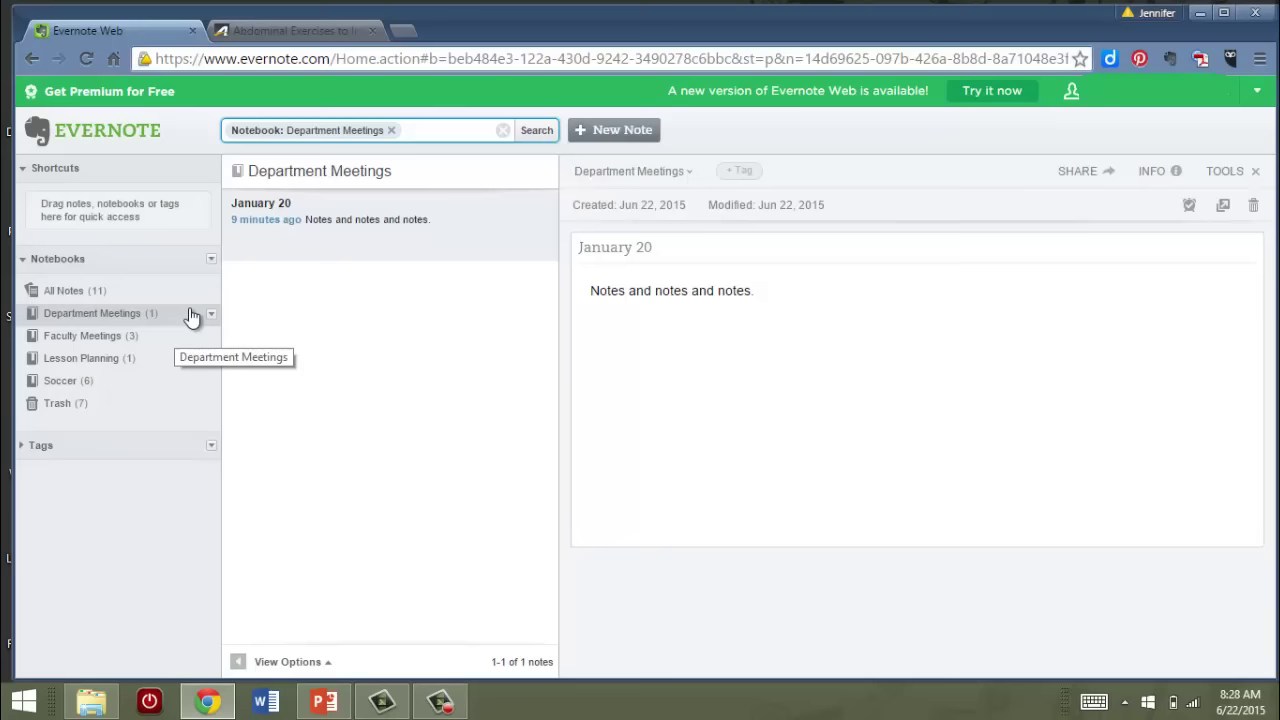
# Add the Department Meetings notebook to a new stack named "Meetings"
pyautogui.click(211, 318)
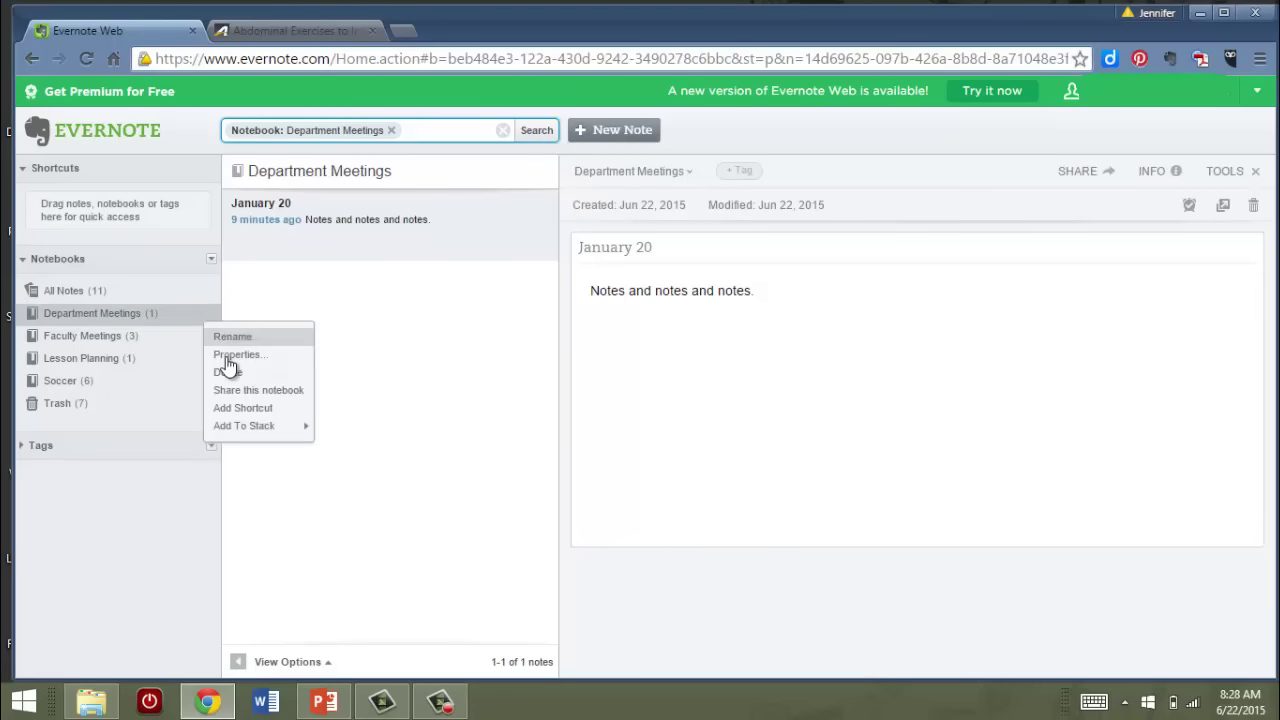
pyautogui.moveTo(240, 430)
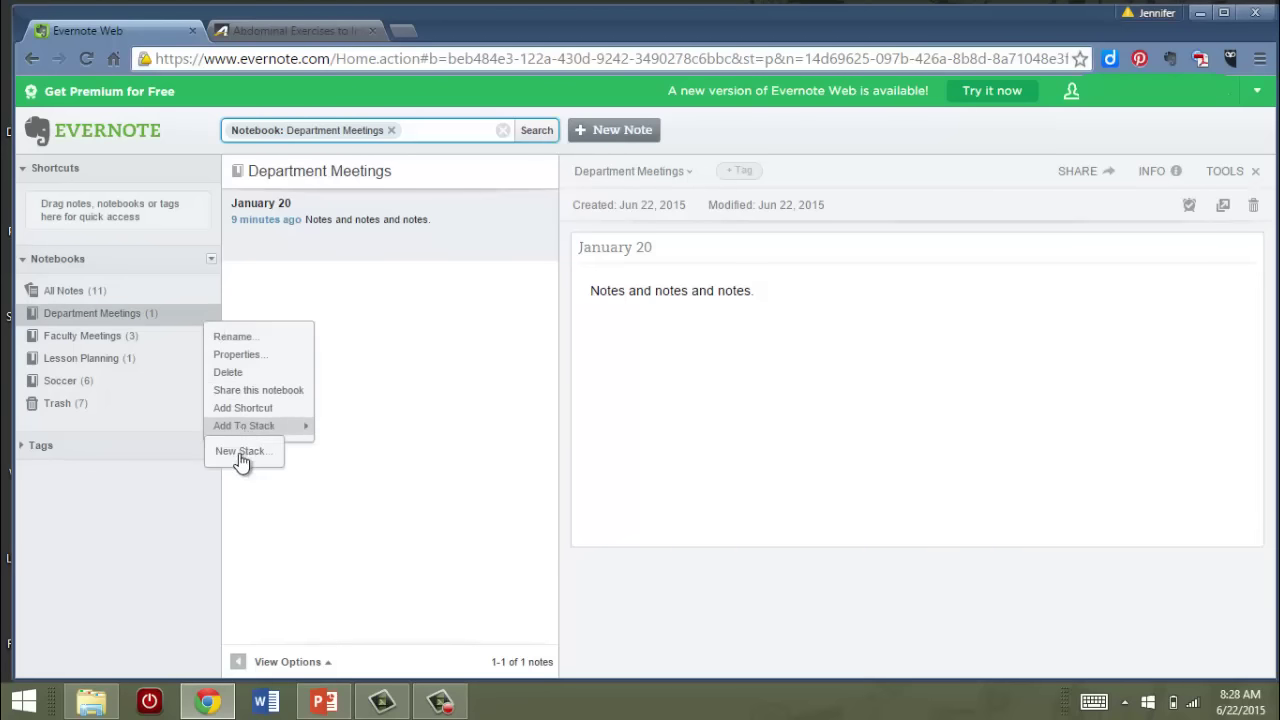
pyautogui.write('Meetings')
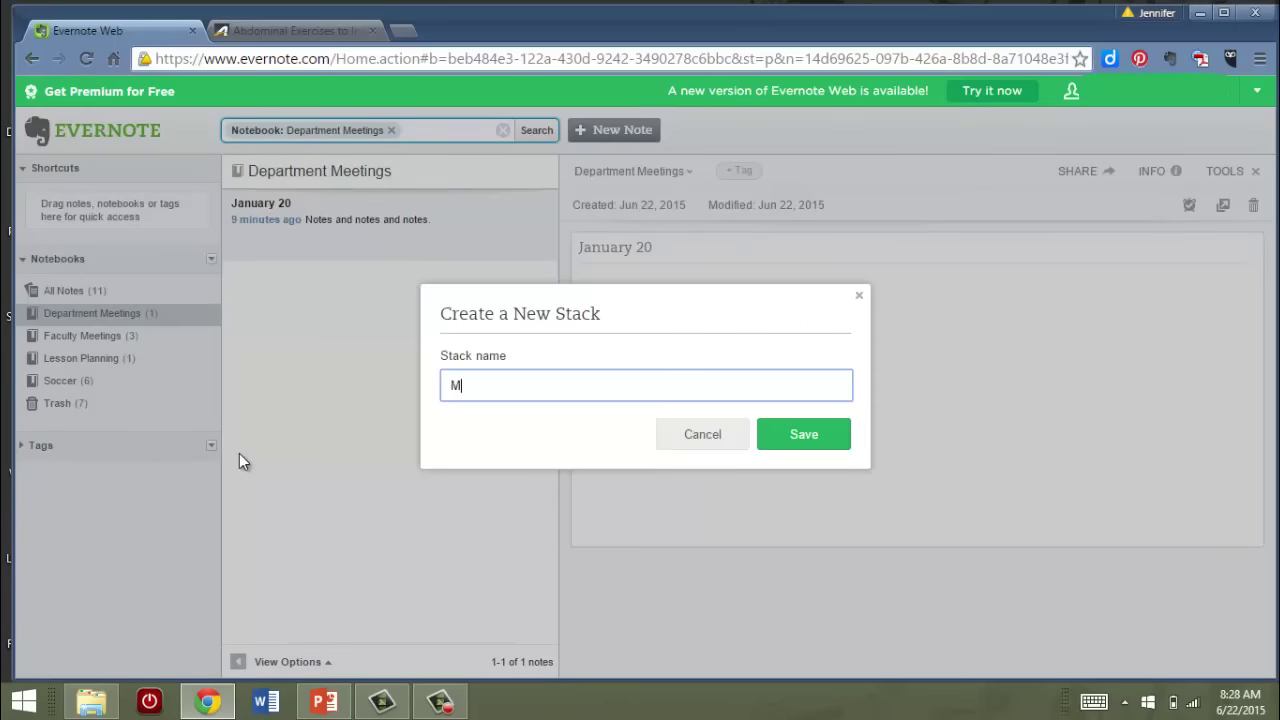
pyautogui.click(790, 453)
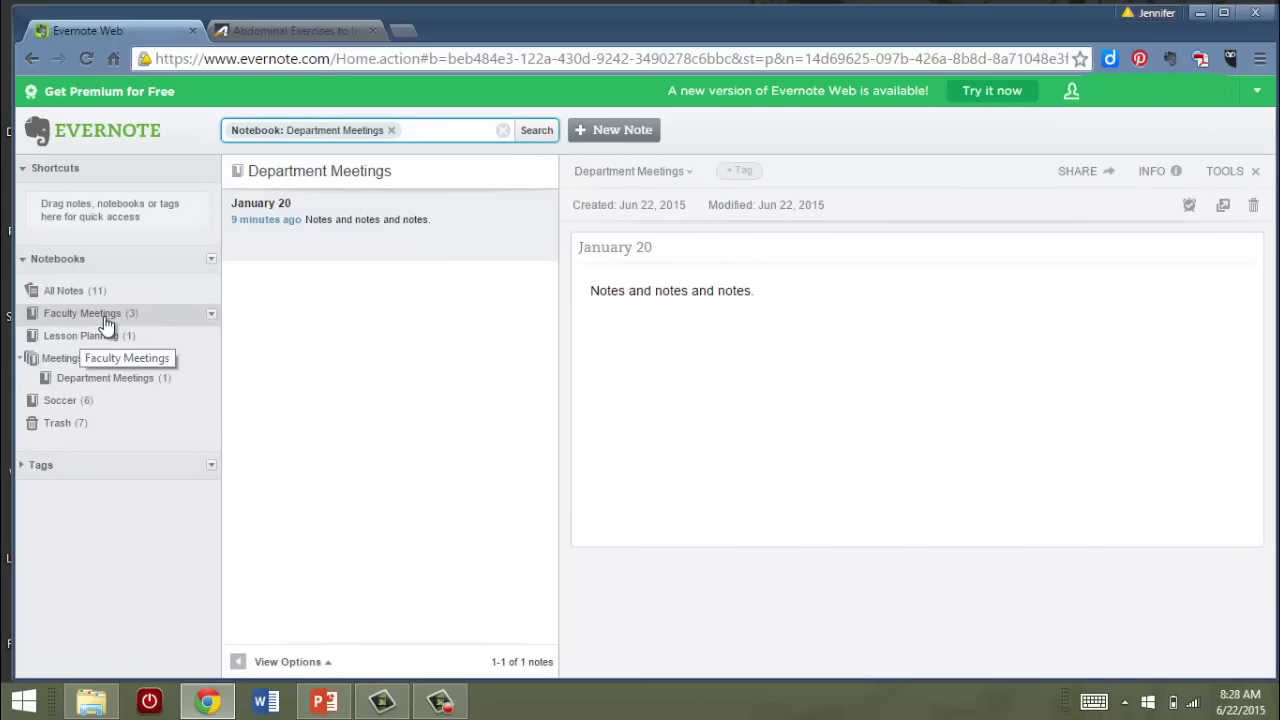
# Move the Faculty Meetings notebook into the Meetings stack
pyautogui.moveTo(106, 325); pyautogui.dragTo(66, 367)
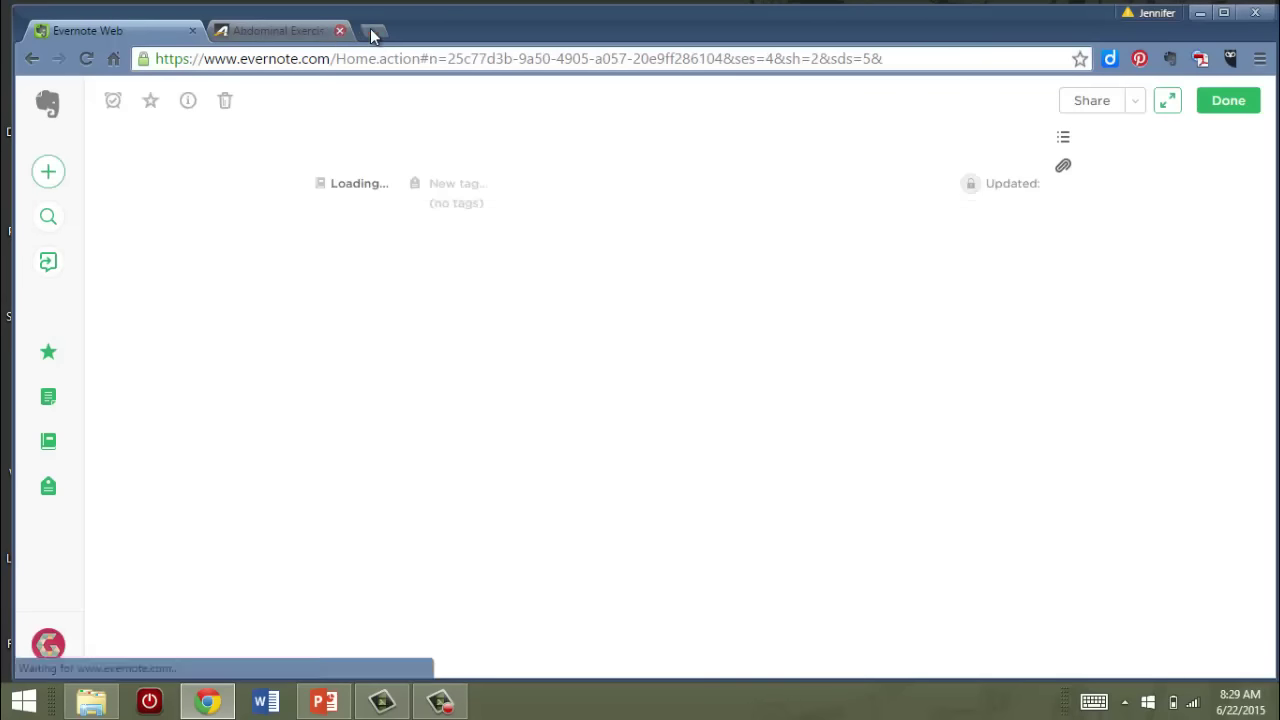
# Close the exercise article page, then view the notes and notebook lists in the new version, collapsing and re-expanding the Meetings stack
pyautogui.click(372, 32)
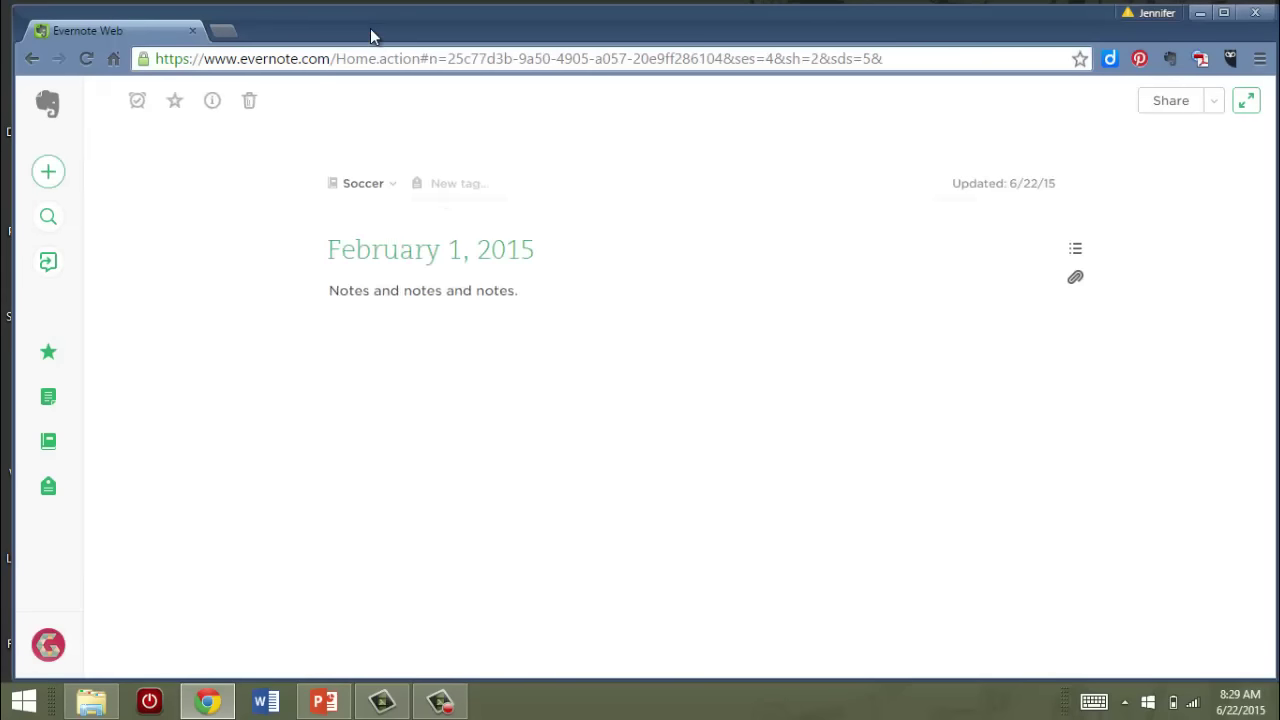
pyautogui.click(47, 399)
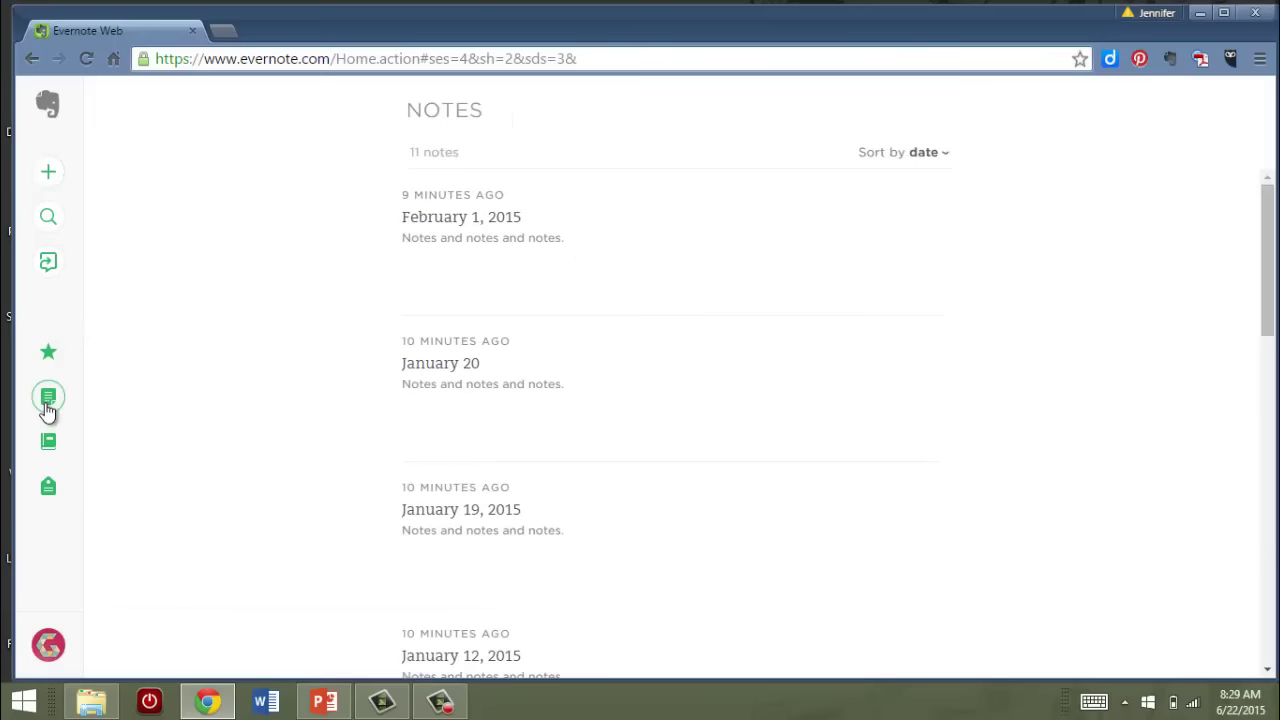
pyautogui.click(48, 449)
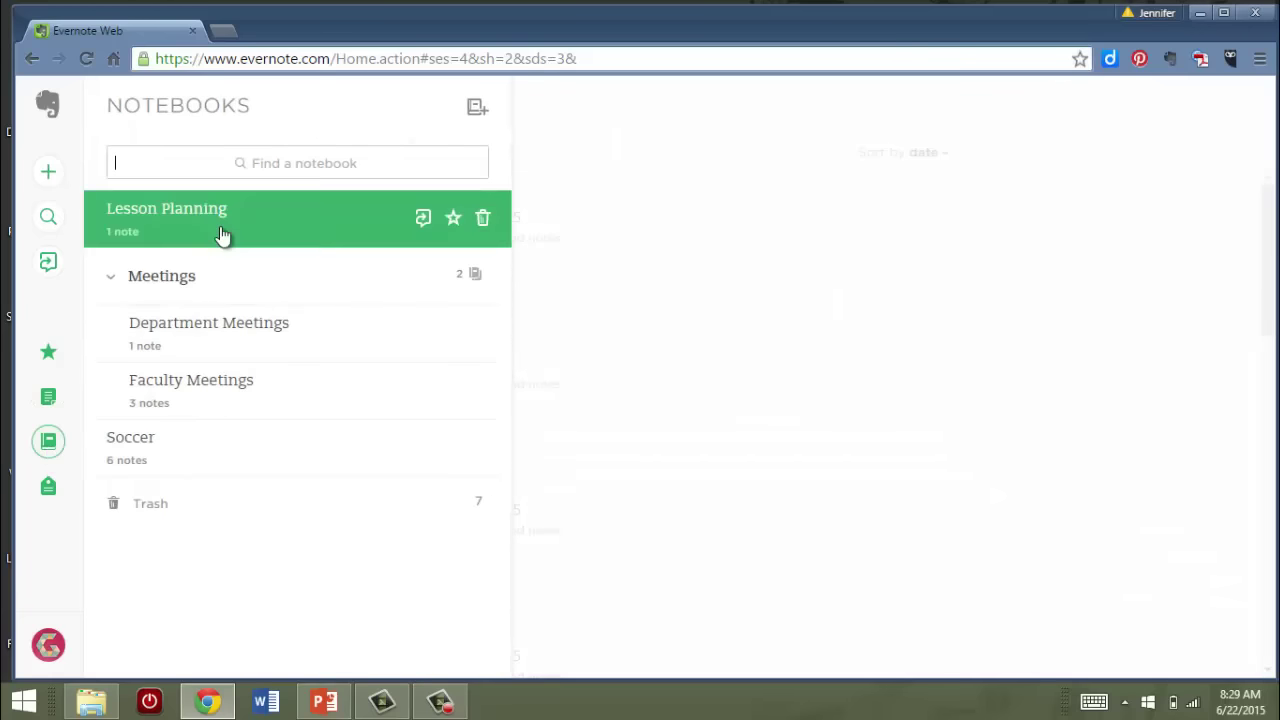
pyautogui.click(112, 279)
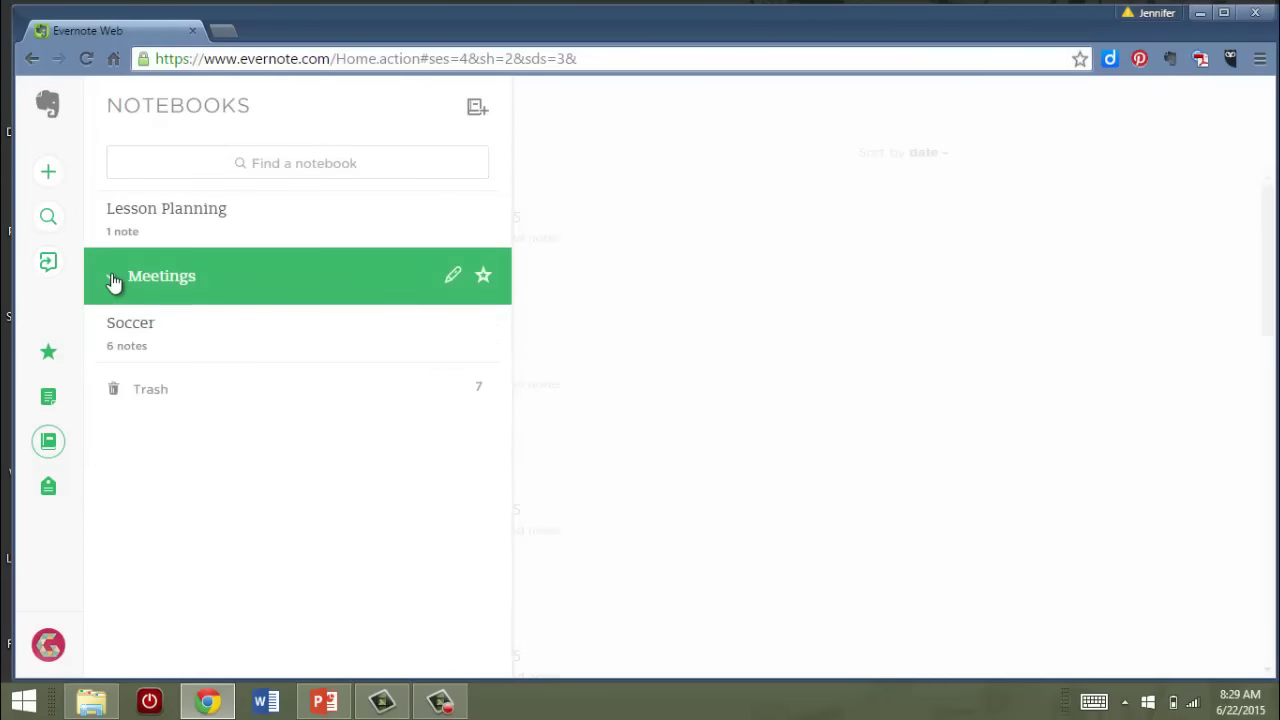
pyautogui.click(112, 280)
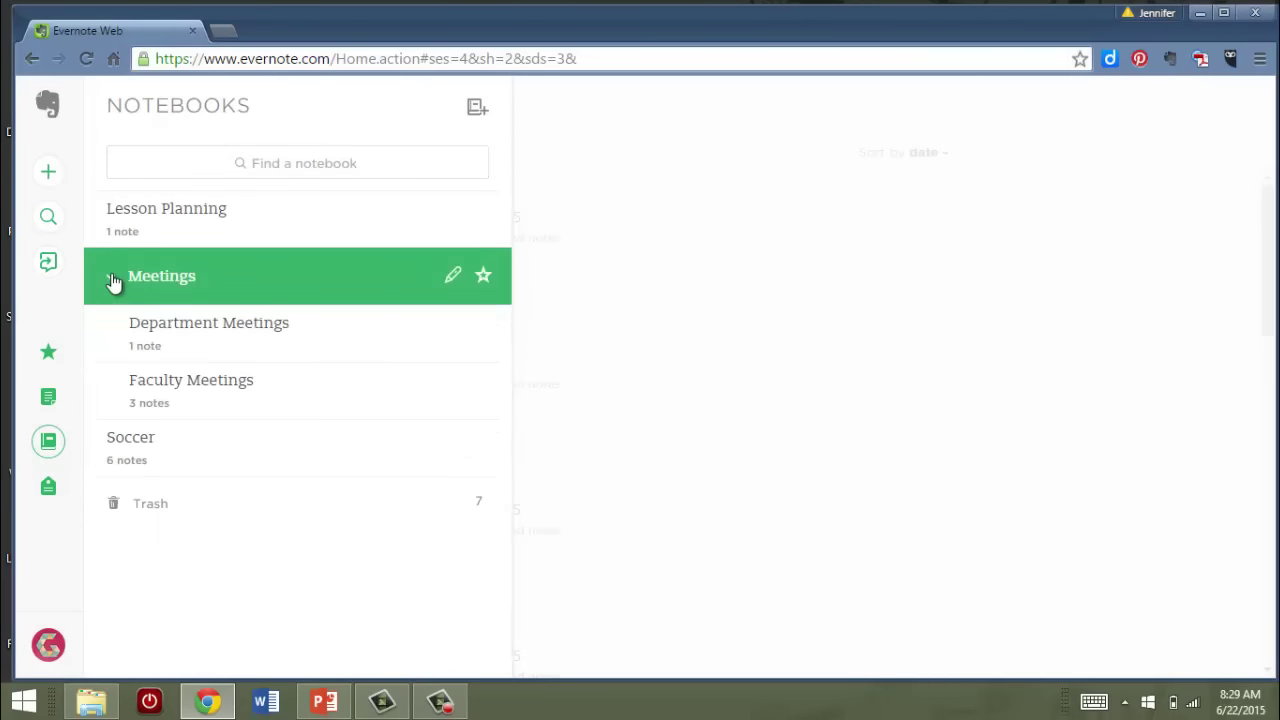
# Start leaving the Evernote Web beta from the account options
pyautogui.click(48, 648)
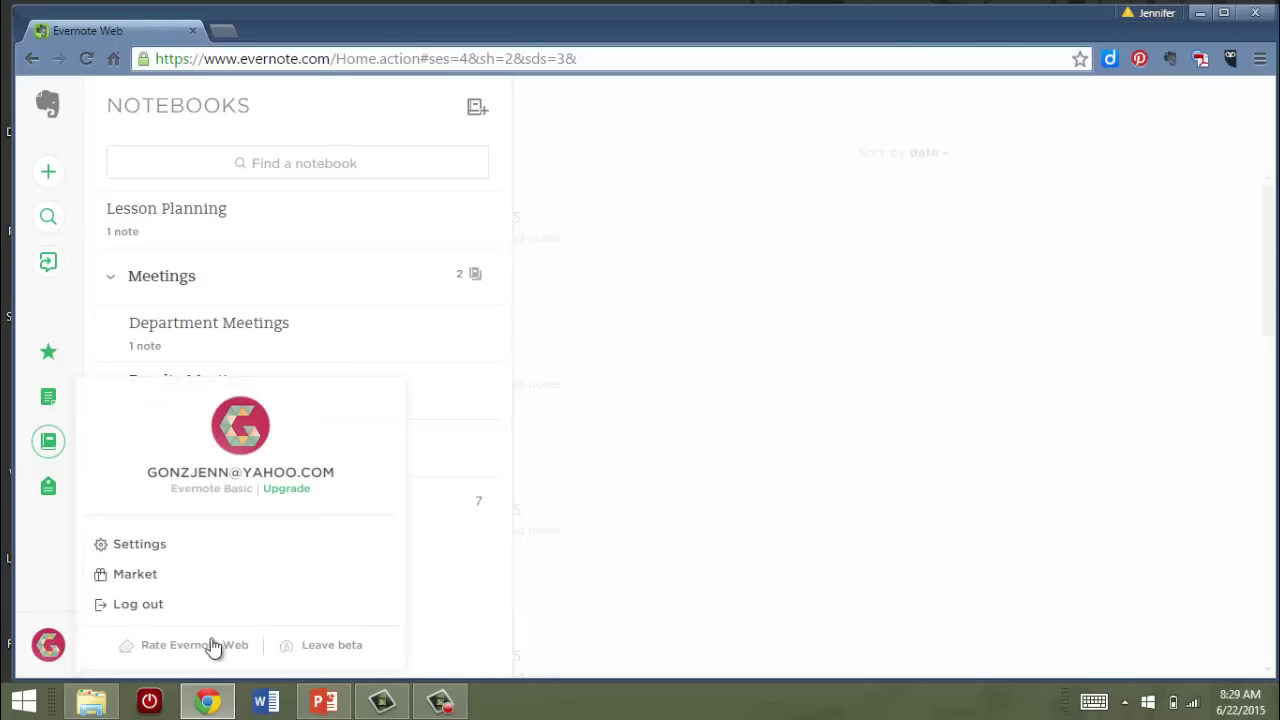
pyautogui.click(335, 646)
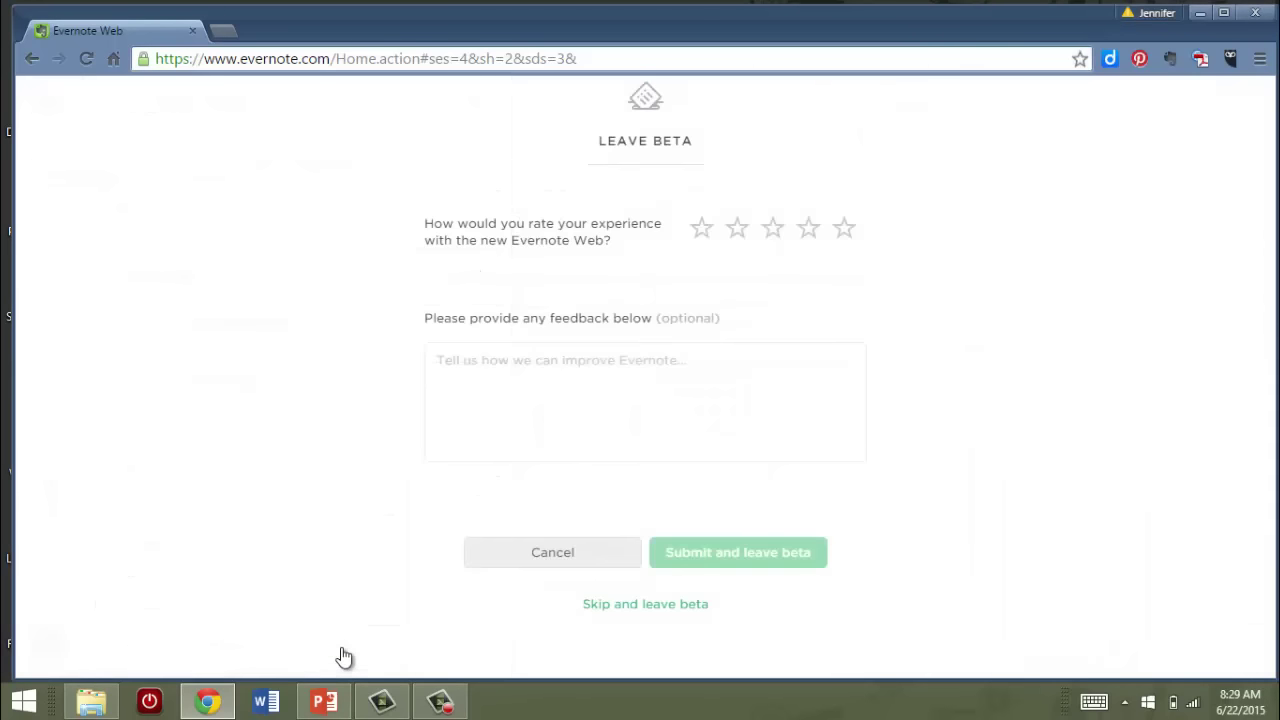